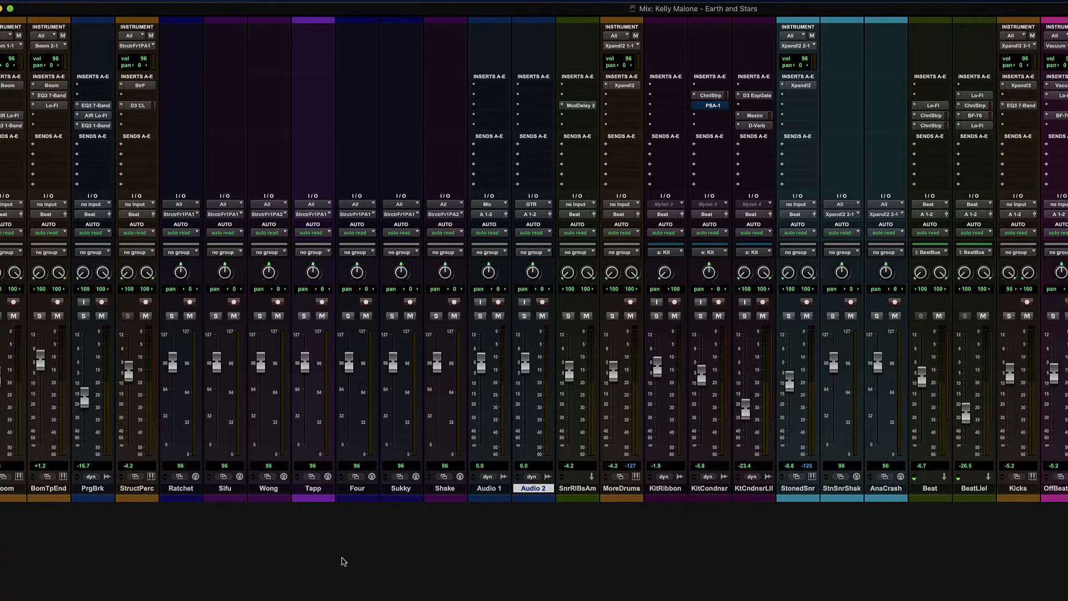
Switch to the Edit window and bring the Gtr track and those below it into view.
key(super+equal)
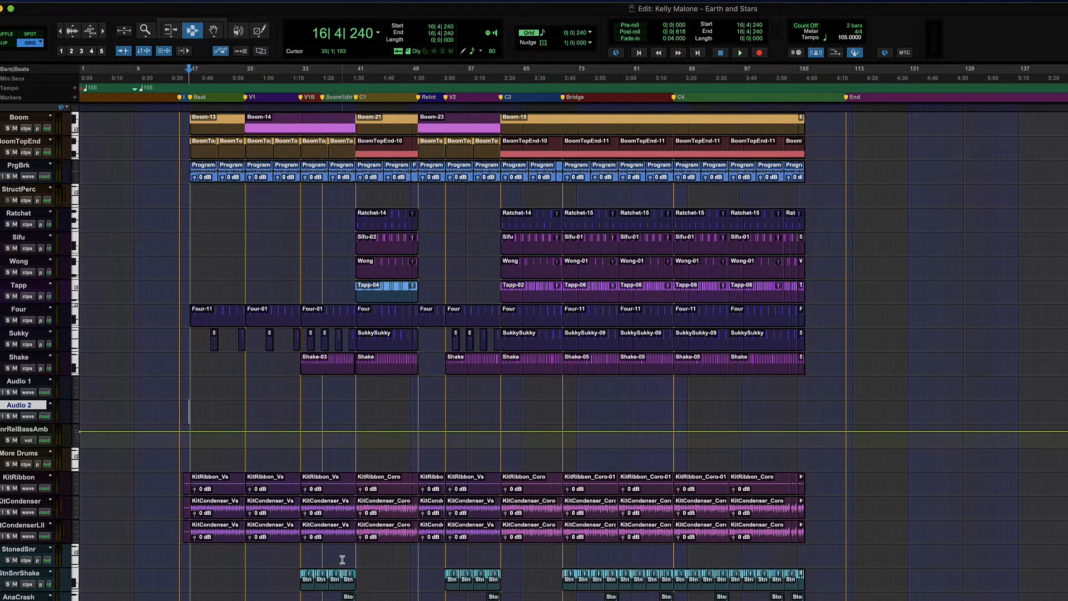
scroll(191, 444, down, 10)
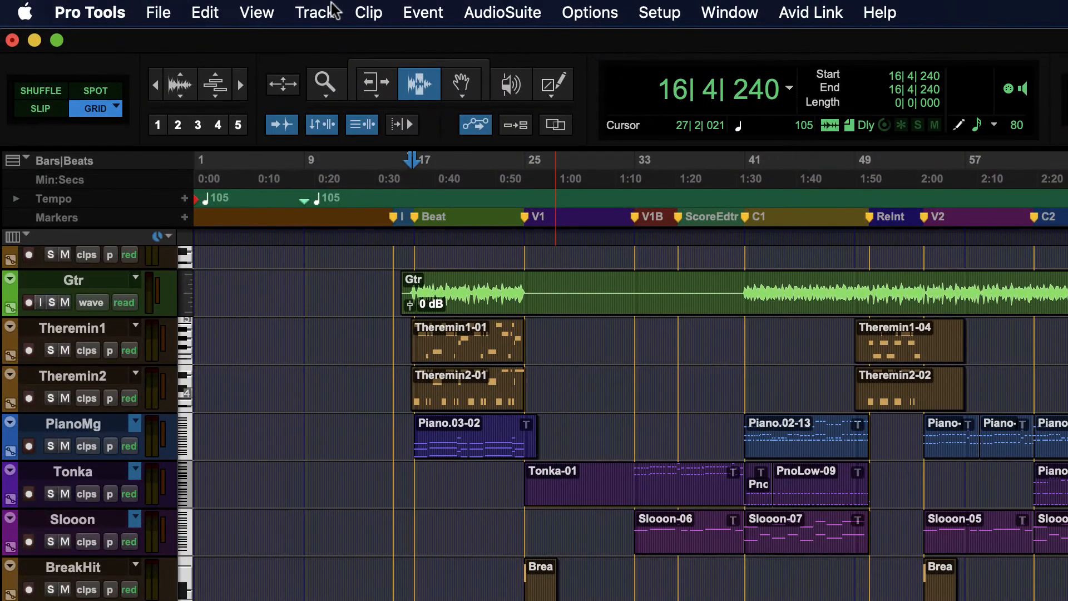
click(333, 9)
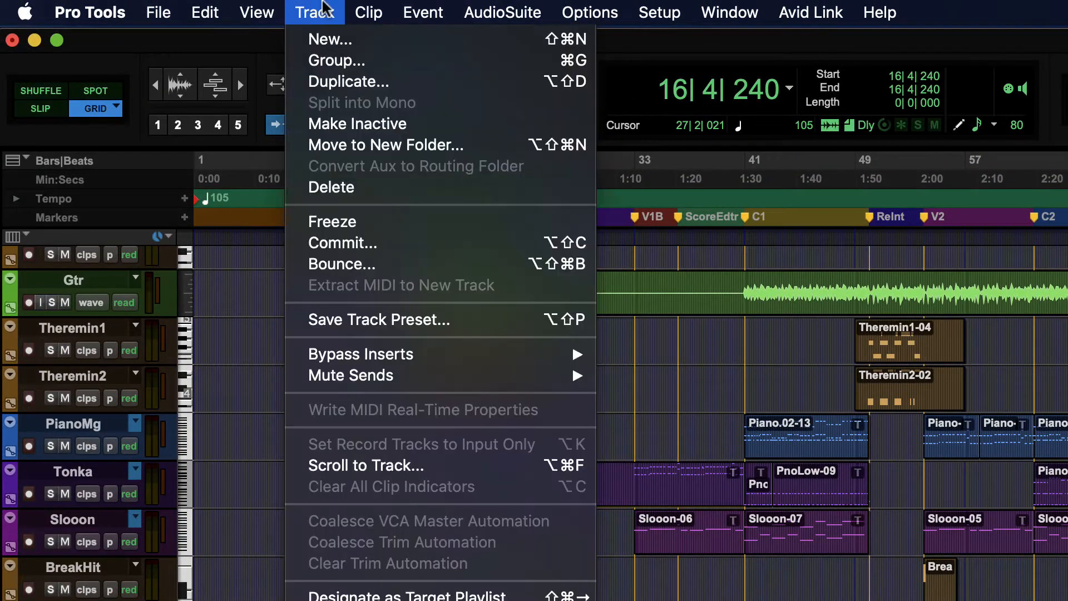
click(331, 39)
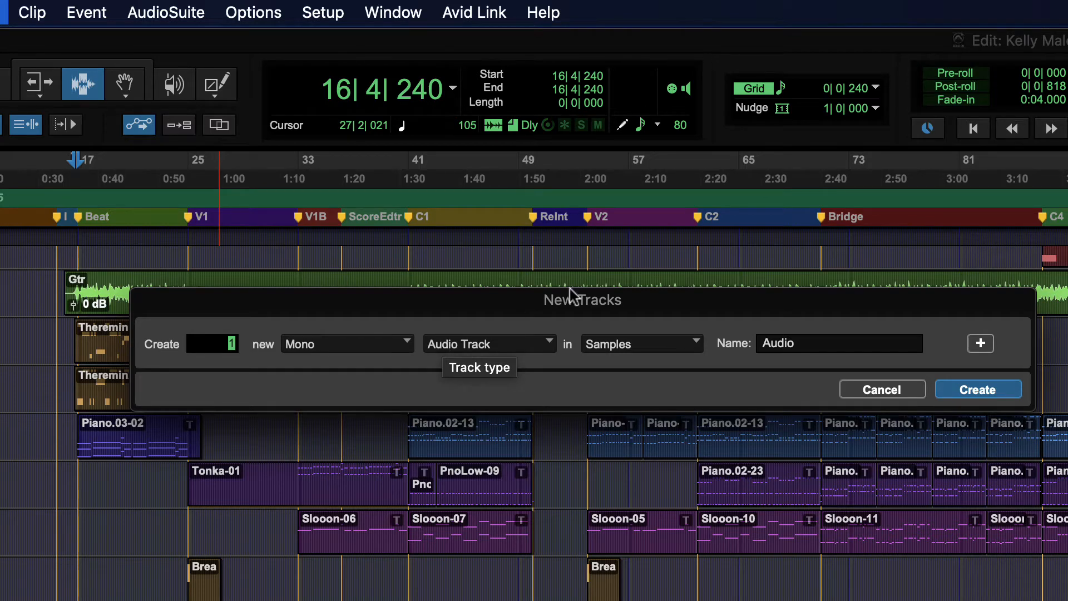
drag(574, 309, 483, 271)
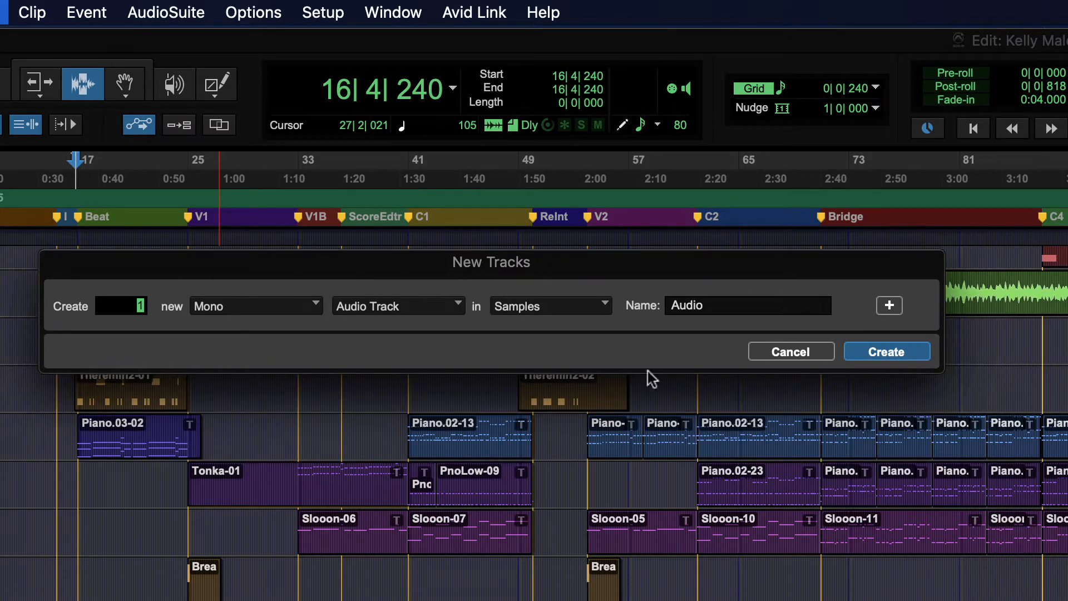
click(791, 353)
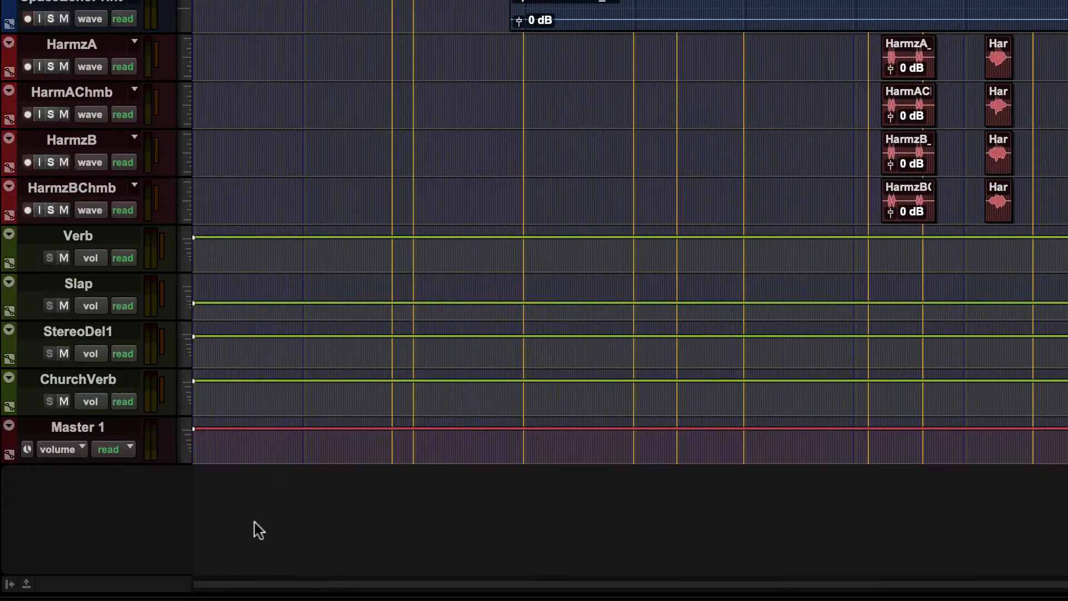
Create a new audio track in the empty area below Master 1, and delete that track again.
double_click(606, 513)
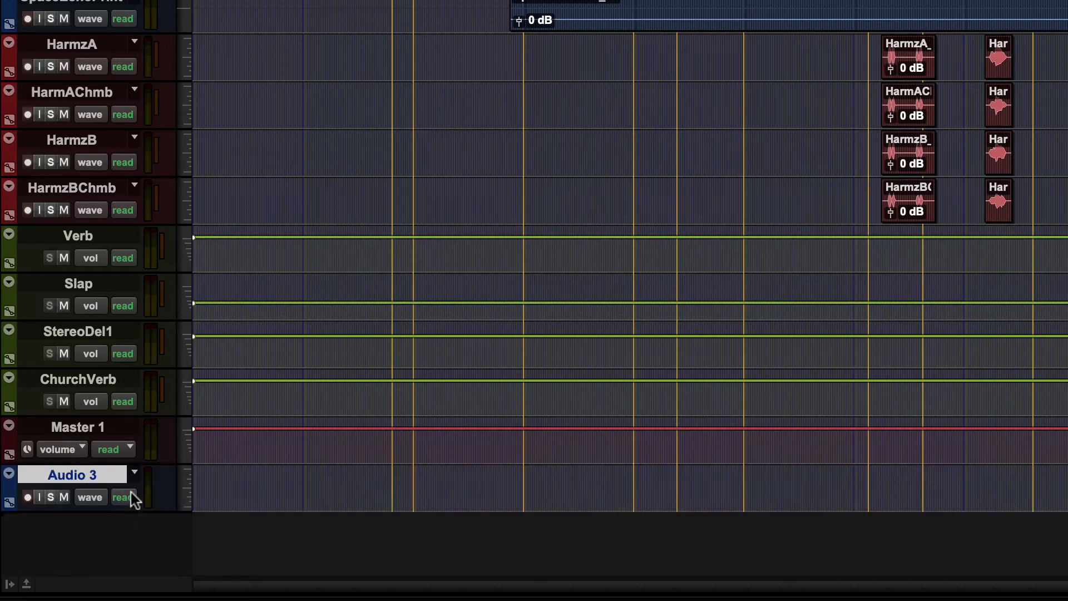
right_click(86, 486)
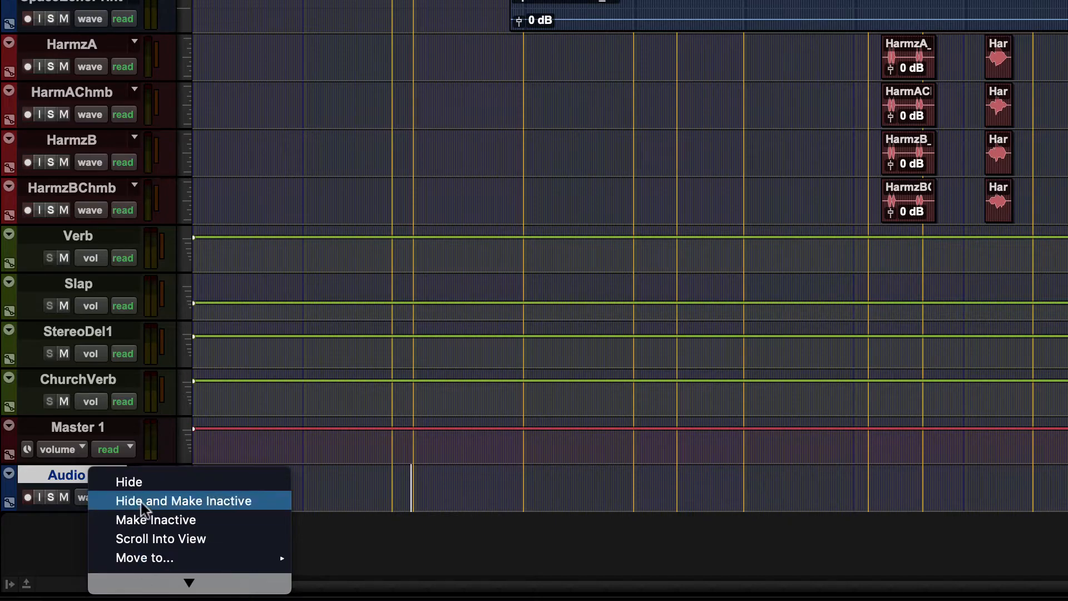
mouse_move(136, 592)
click(135, 542)
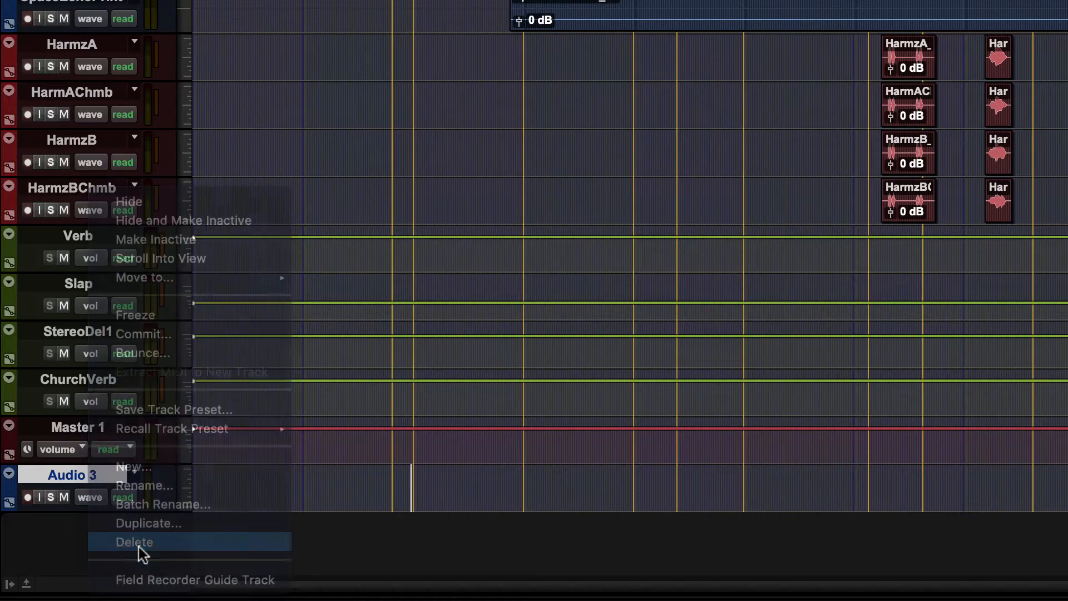
Switch to the Mix window and delete the Audio 3 track next to Master 1.
key(super+equal)
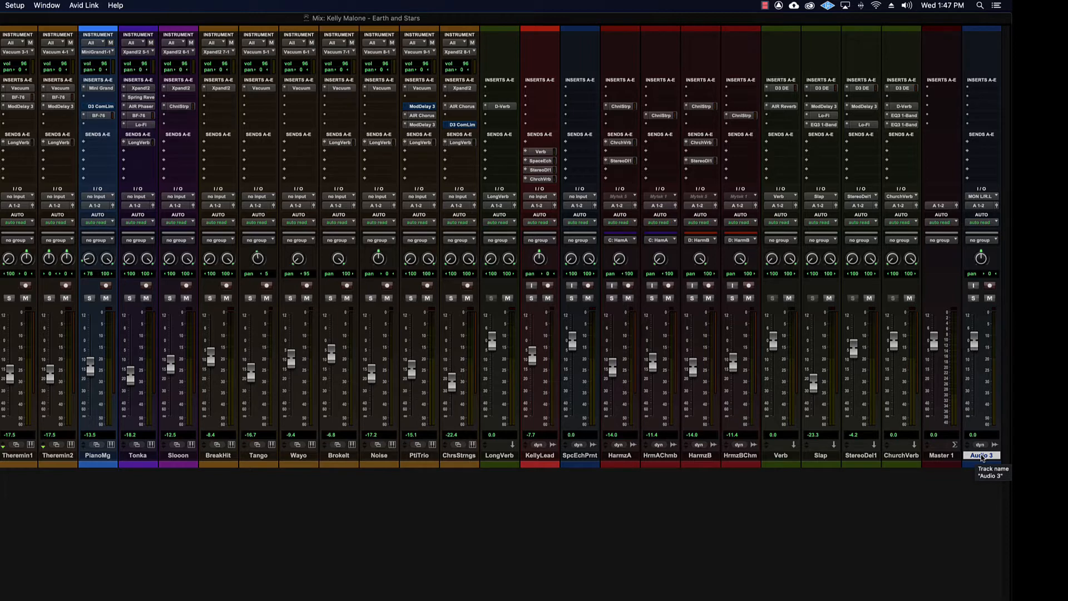
right_click(982, 456)
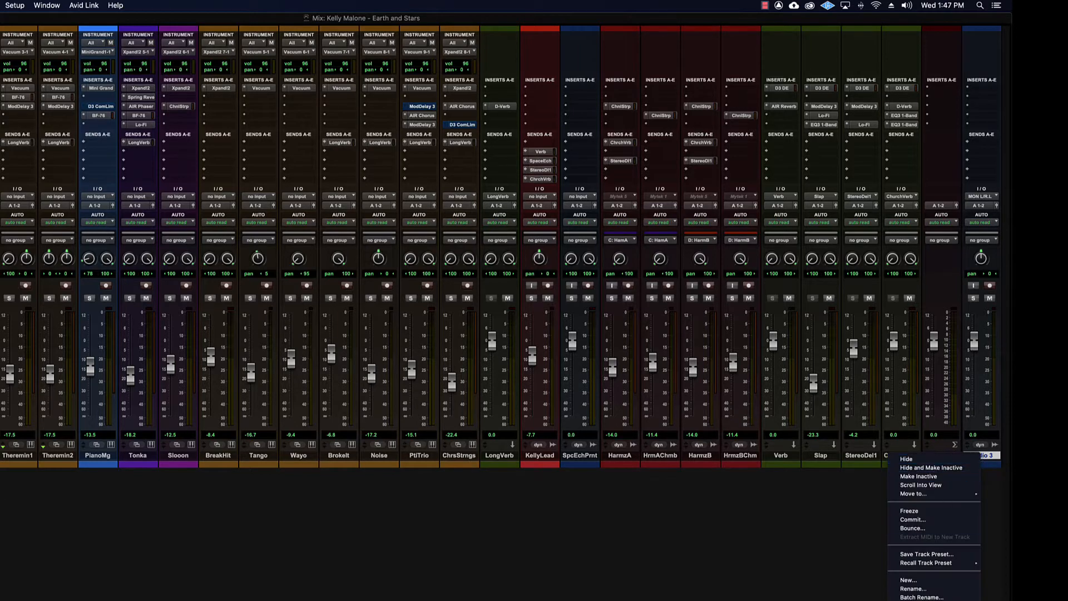
click(907, 459)
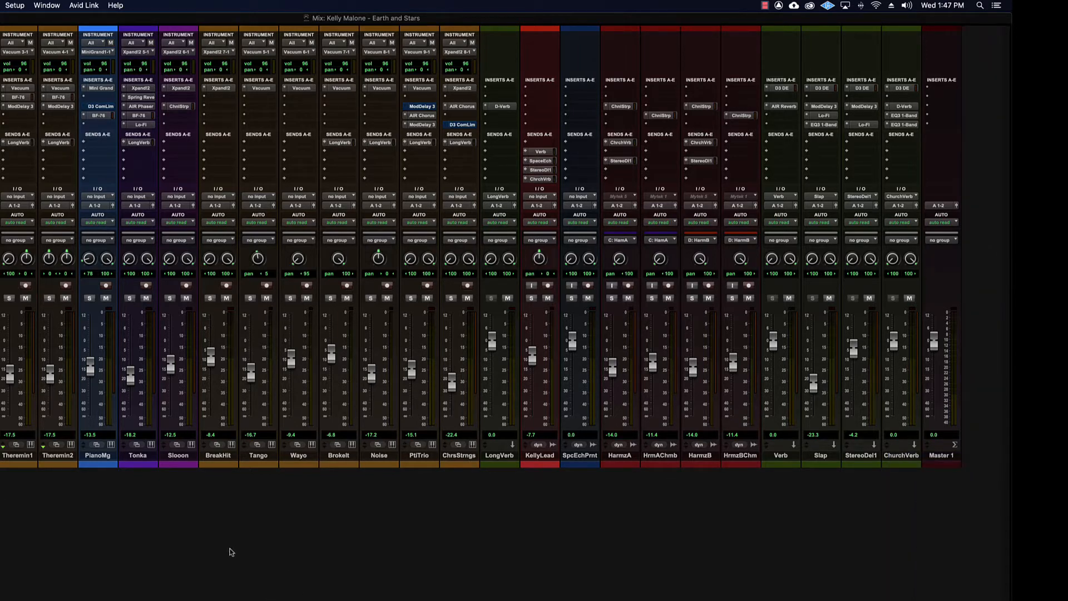
Create a new stereo Instrument Track through New Tracks, and add a second one of the same type after it.
key(shift+super+n)
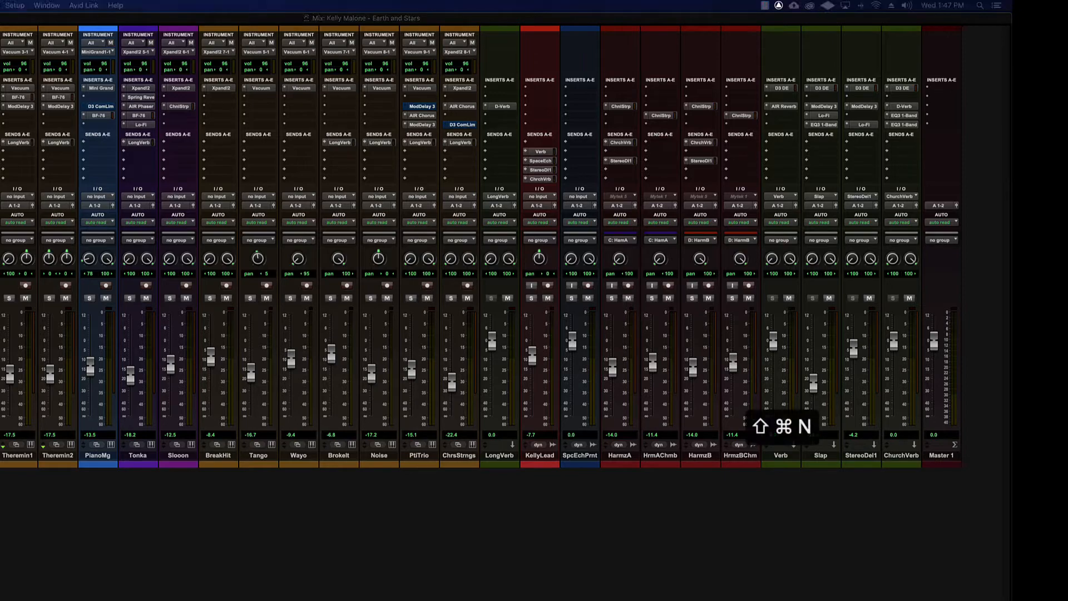
click(174, 176)
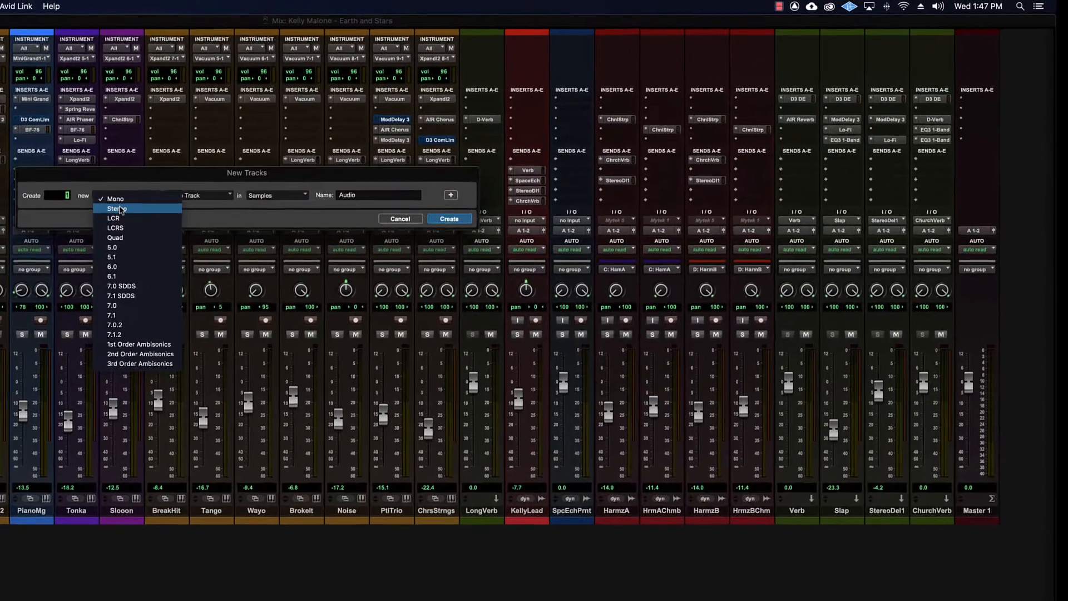
click(177, 187)
click(174, 211)
click(181, 259)
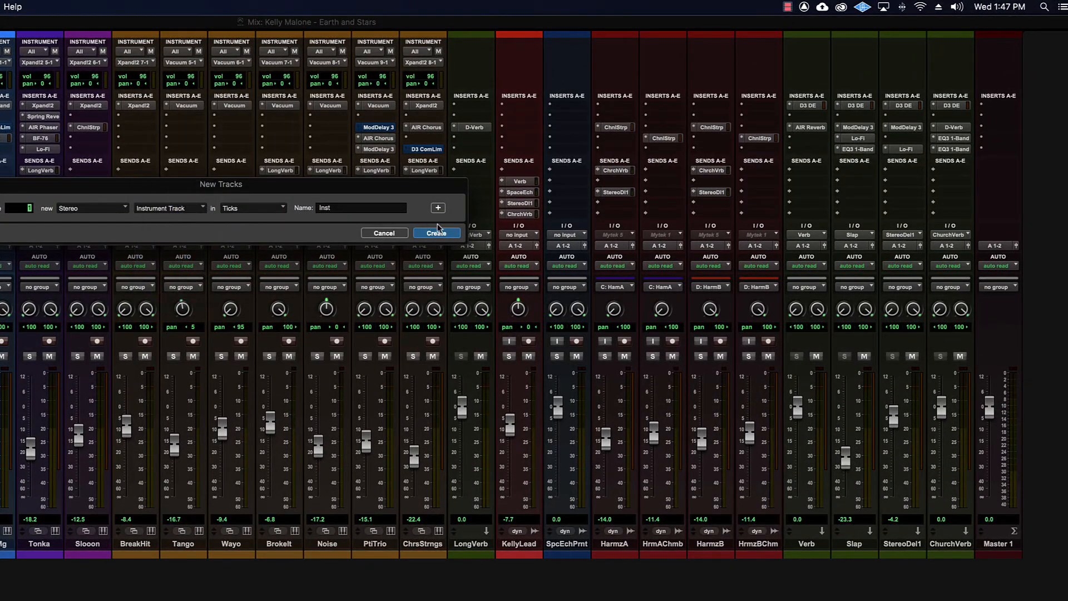
click(436, 234)
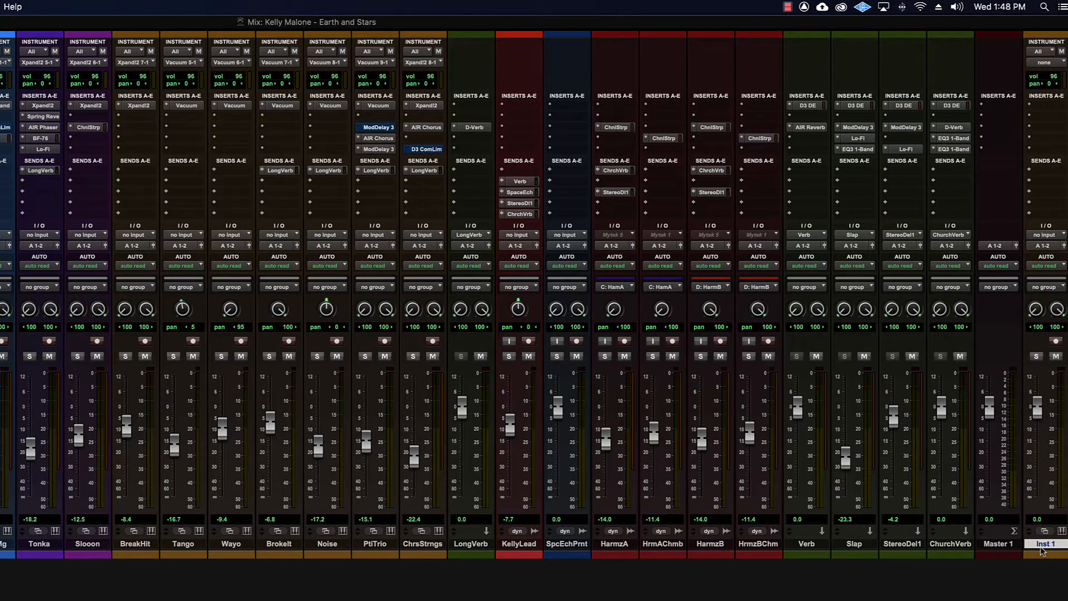
double_click(1046, 572)
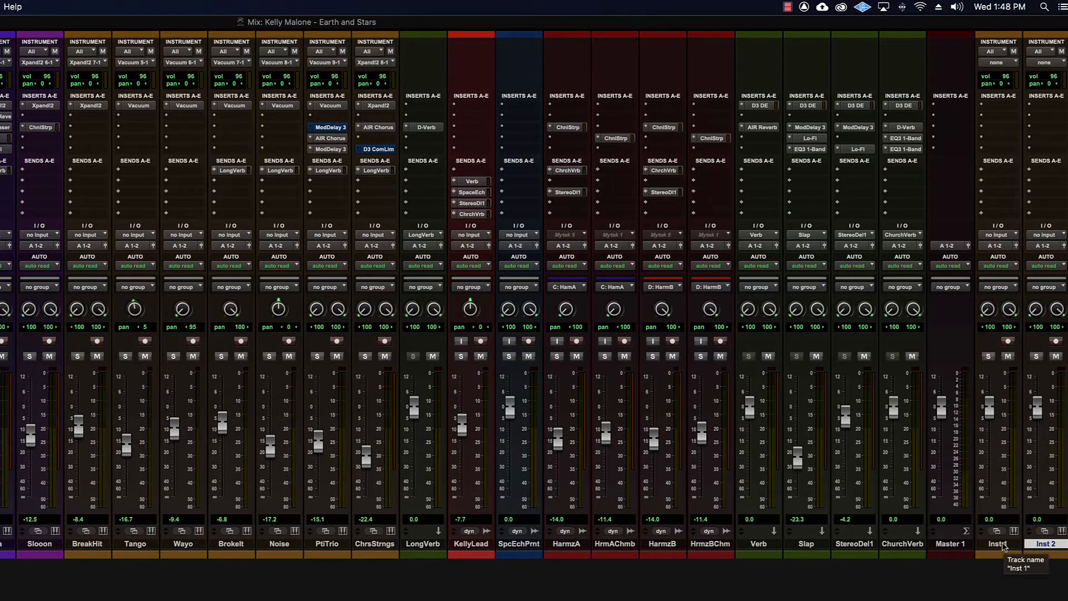
Delete the two added instrument tracks, Inst 1 and Inst 2.
right_click(1046, 548)
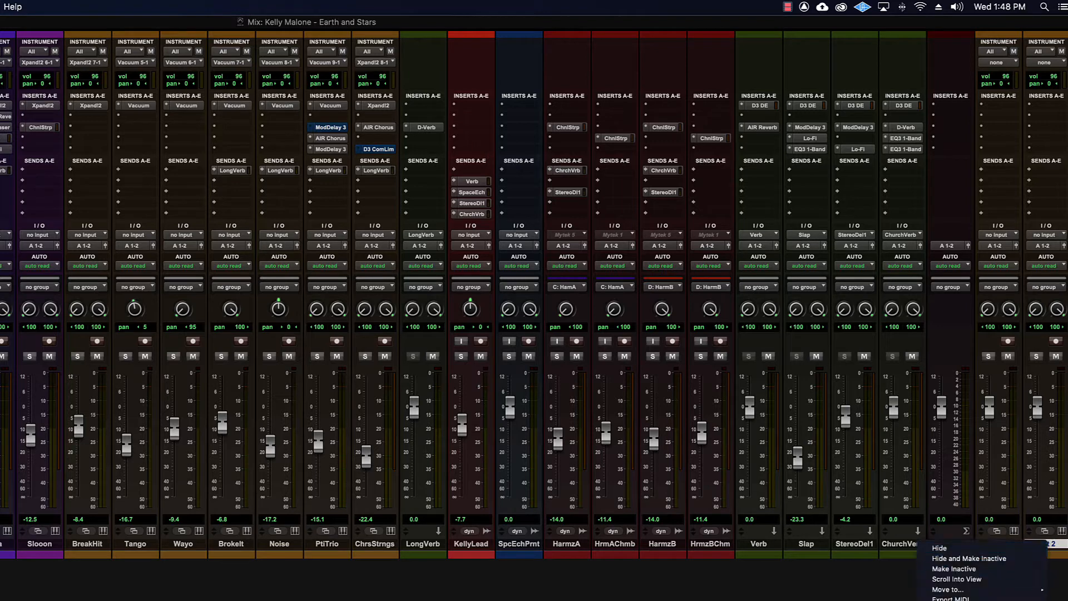
click(940, 548)
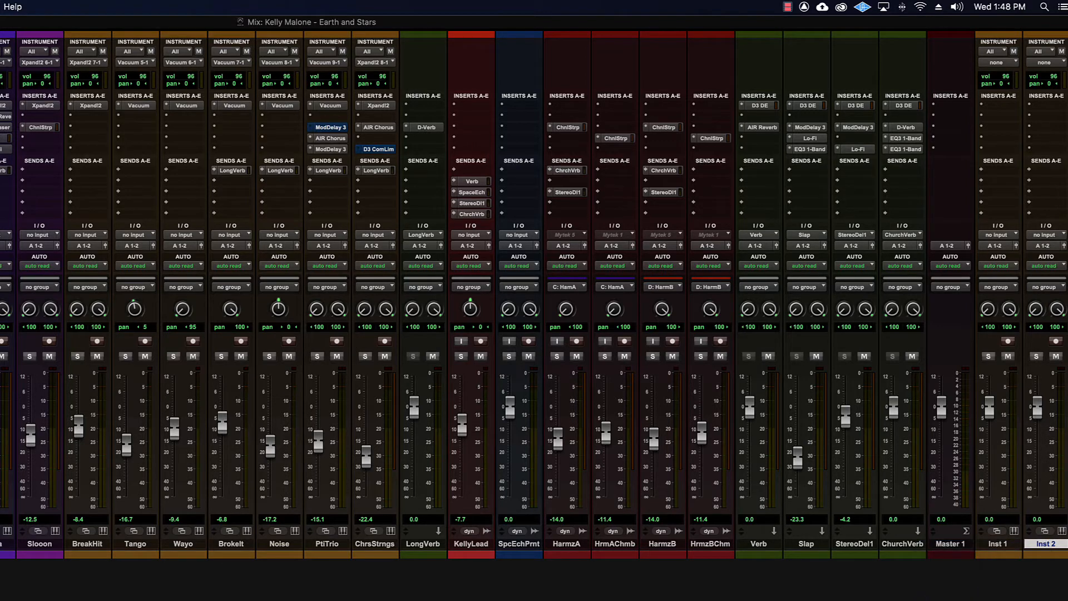
click(987, 547)
right_click(987, 546)
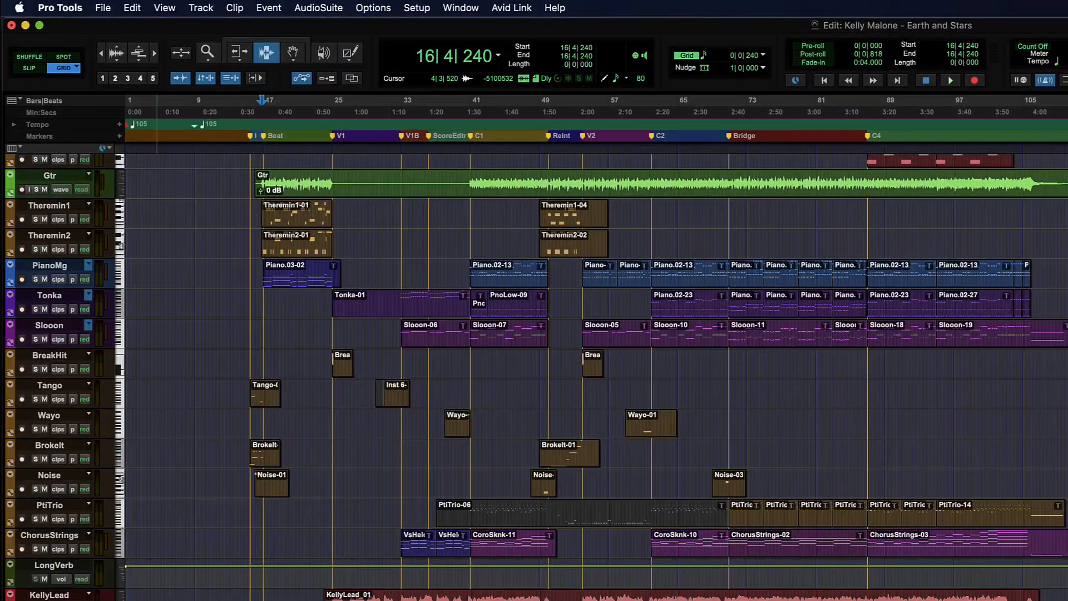
Show the track list in the Edit window and add an instrument track from the list's empty area.
click(7, 599)
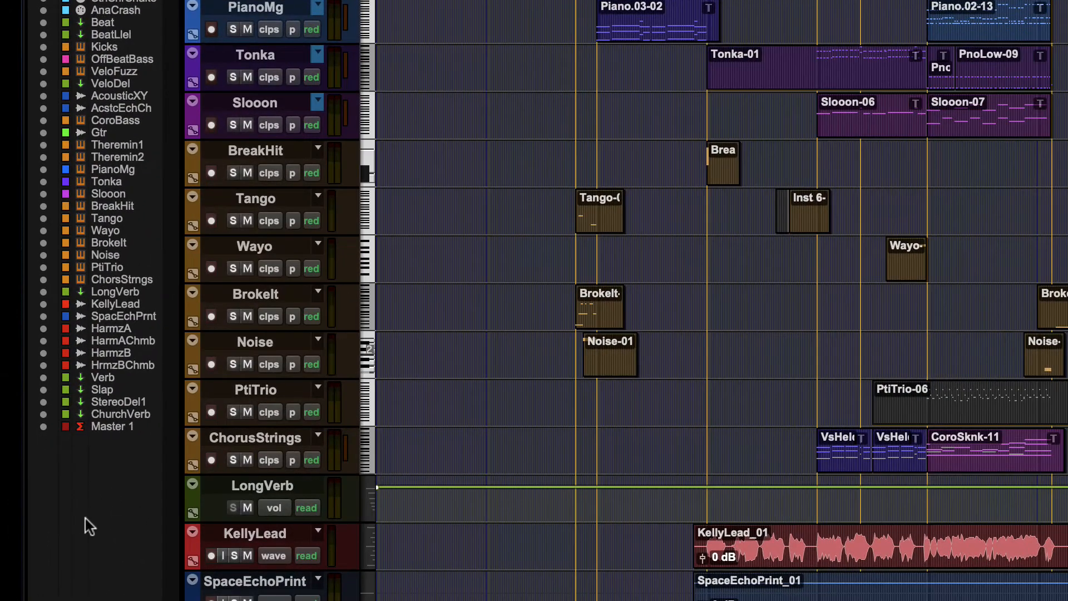
double_click(86, 519)
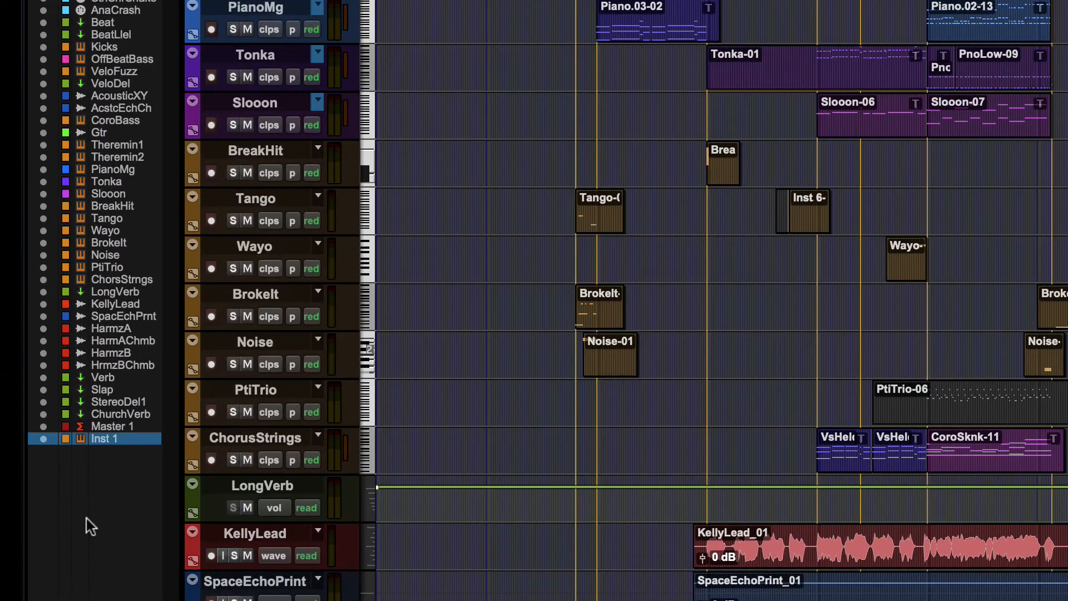
Delete the Inst 1 track below Master 1.
right_click(98, 438)
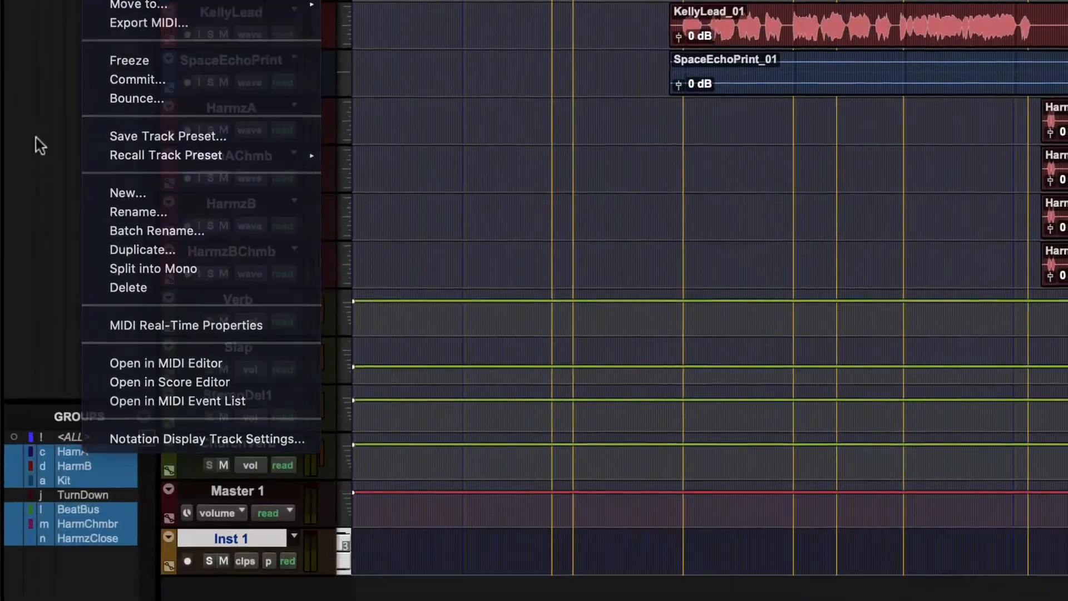
click(53, 574)
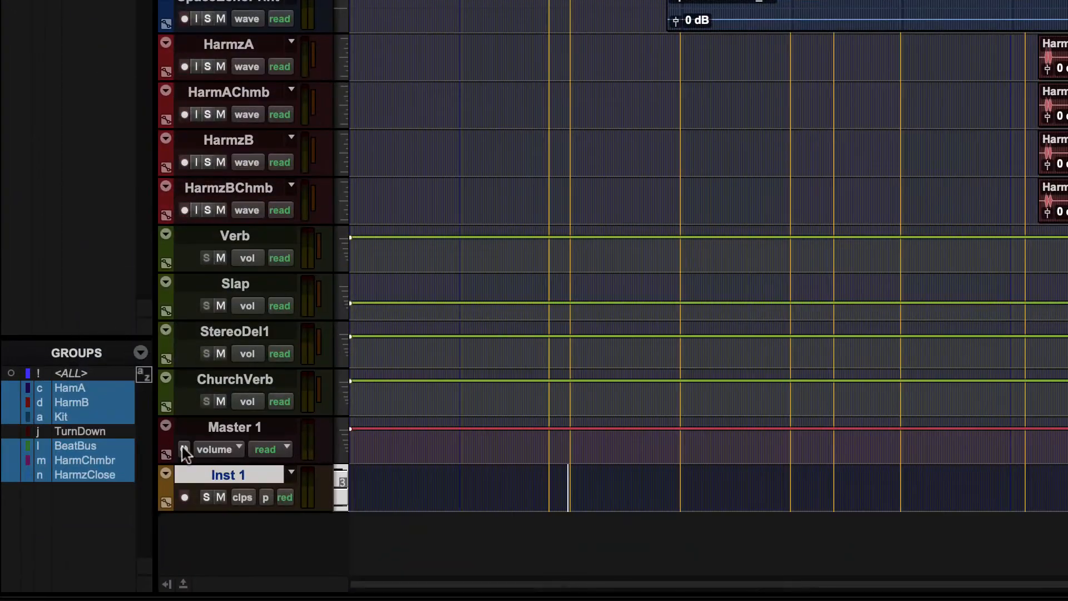
right_click(242, 475)
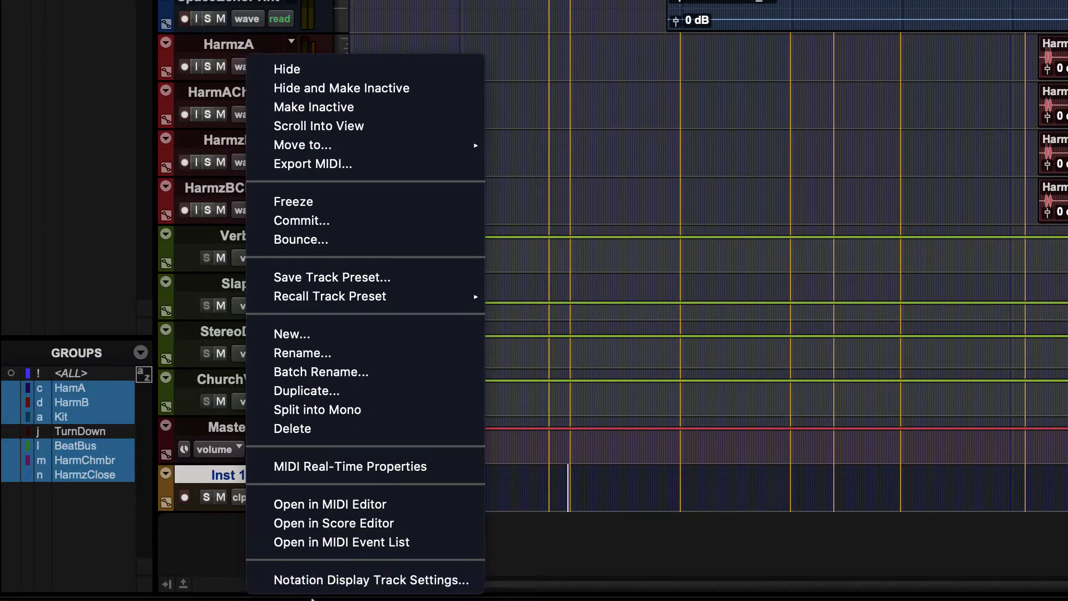
click(305, 429)
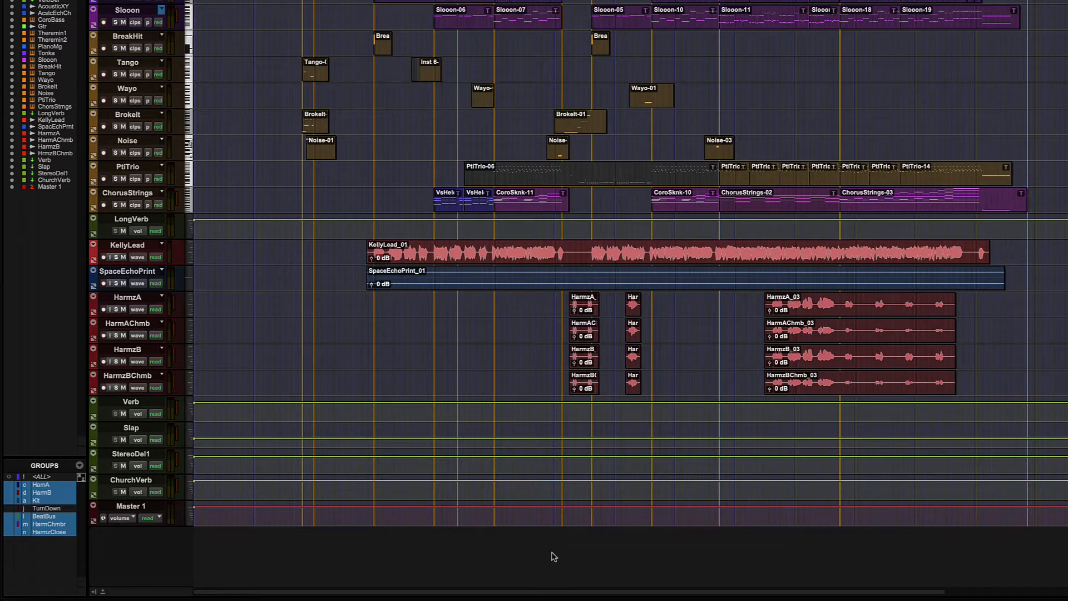
Add a new stereo audio track and a new stereo instrument track in the empty area below Master 1.
double_click(552, 553)
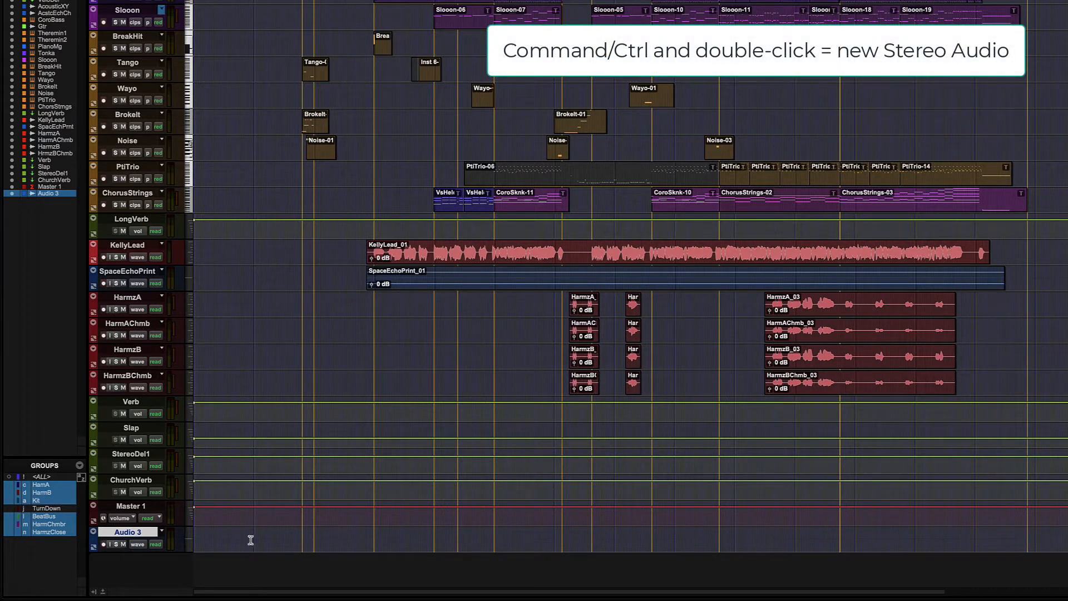
scroll(254, 582, down, 1)
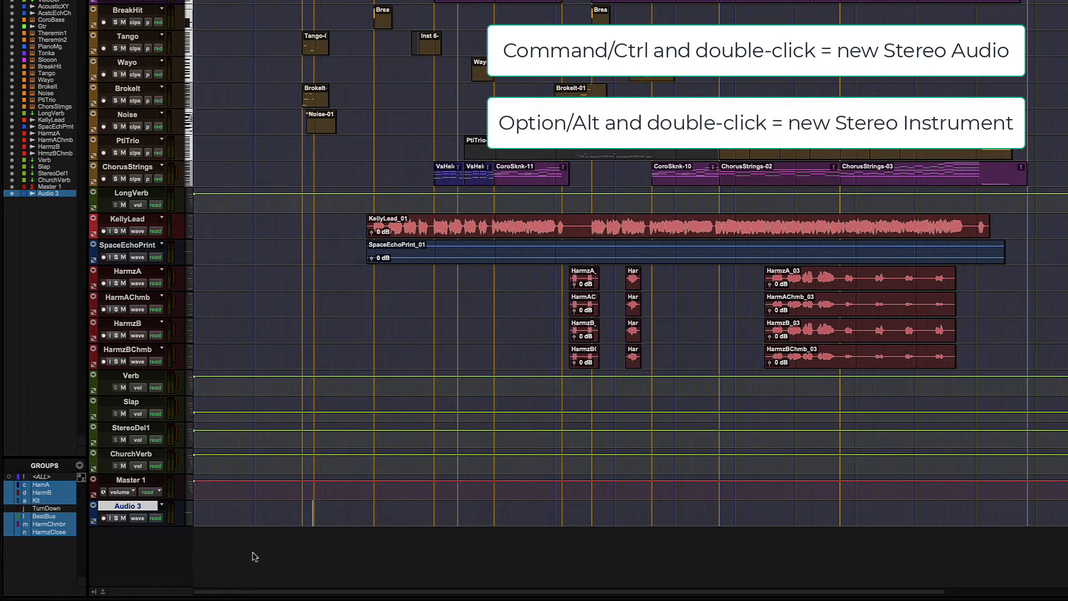
alt+double_click(258, 554)
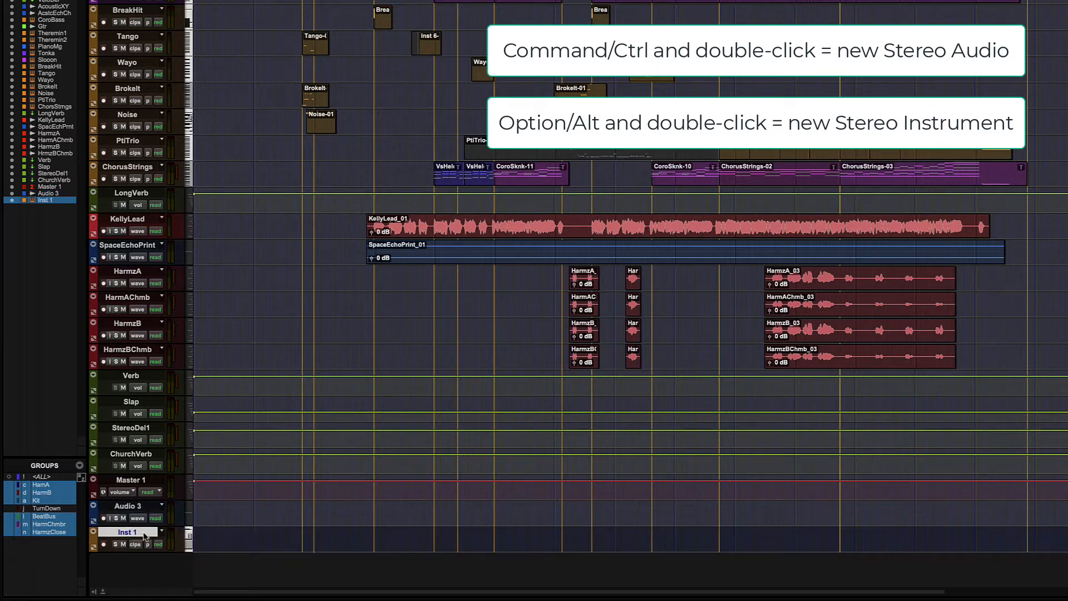
Add a new stereo aux track and a new stereo master fader below the Inst 1 track.
ctrl+double_click(262, 566)
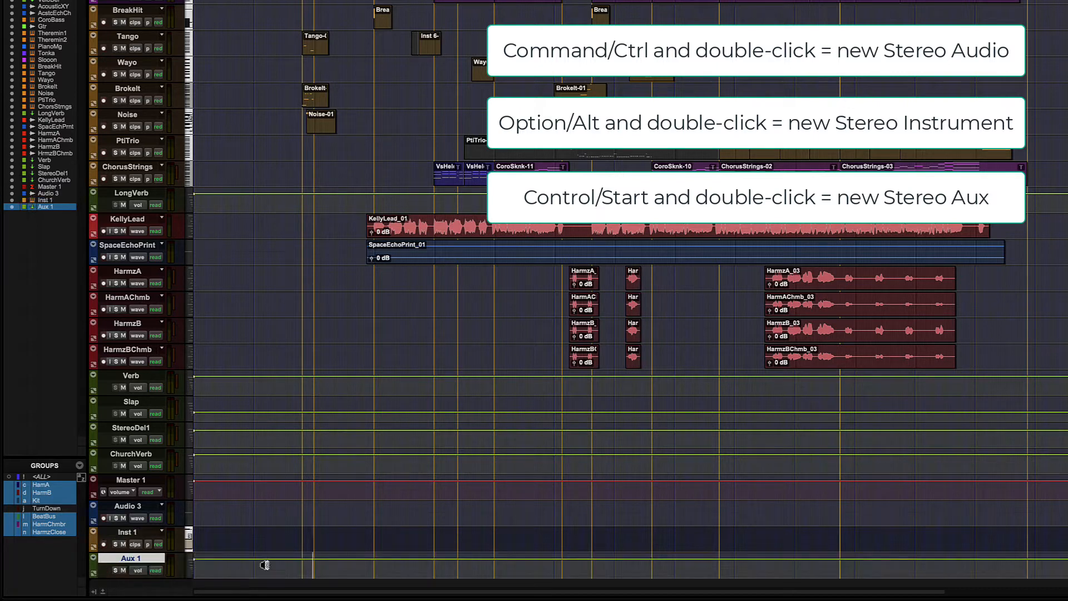
scroll(263, 566, down, 2)
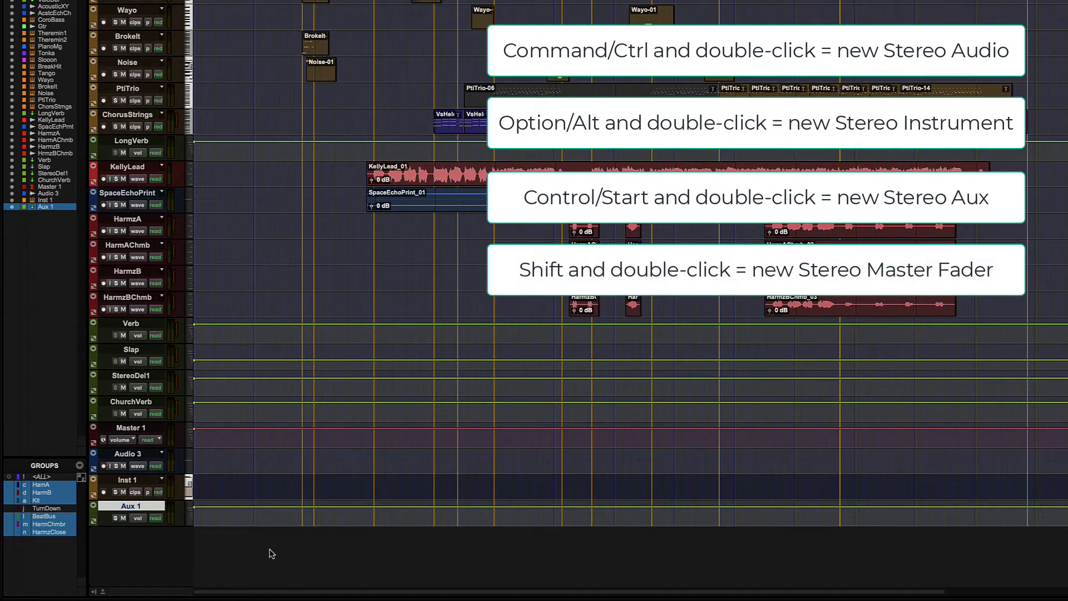
shift+double_click(279, 553)
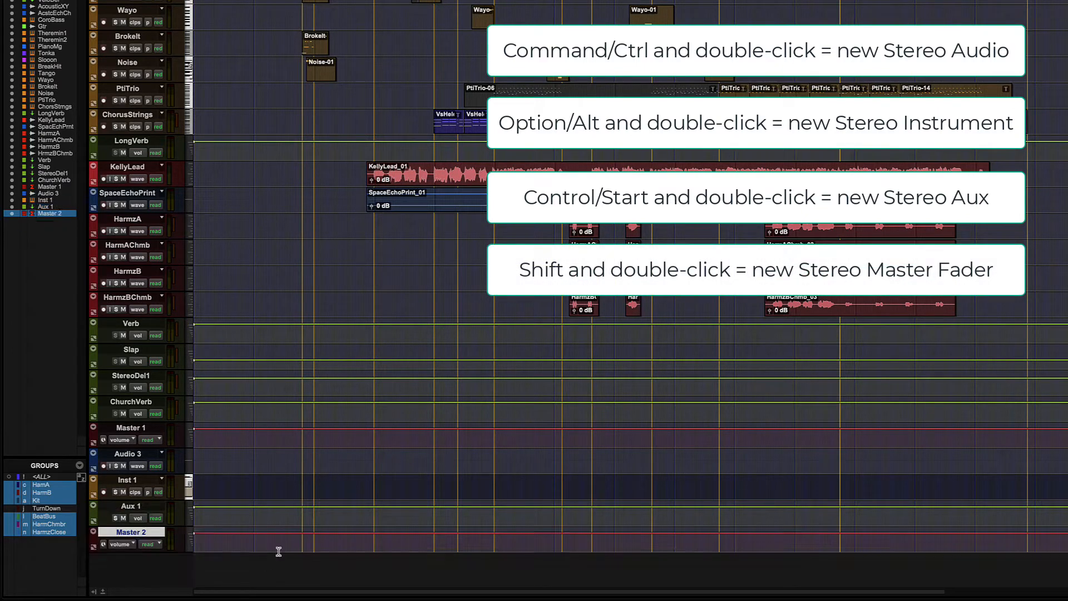
Remove the added Audio 3, Inst 1, Aux 1 and Master 2 tracks from the session.
click(129, 429)
click(130, 455)
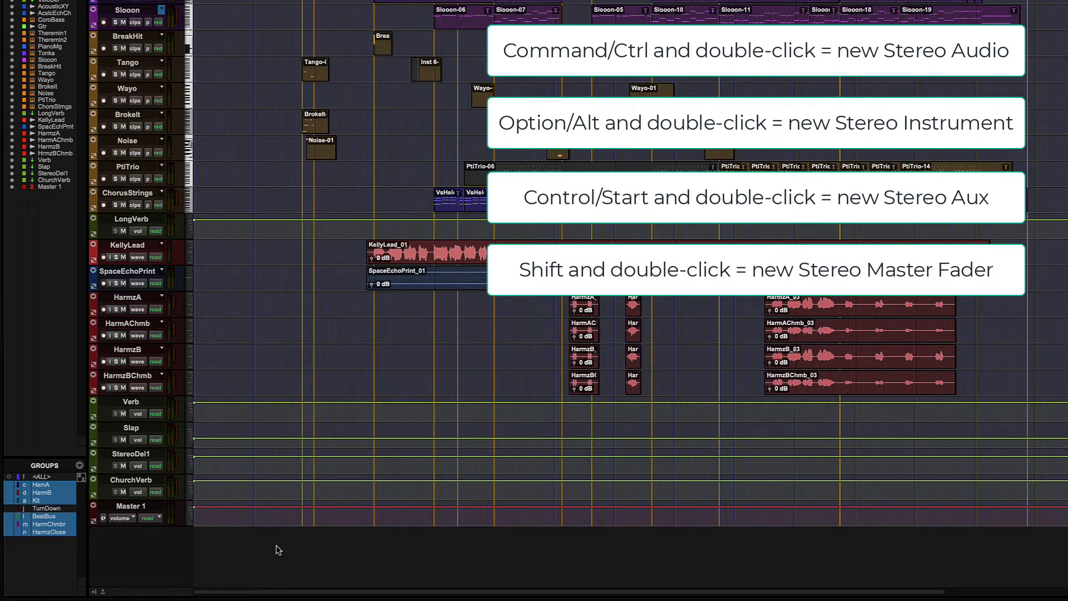
Add an audio track, an instrument track and a master fader below Master 1 in one action, and select Inst 1.
alt+shift+super+double_click(279, 551)
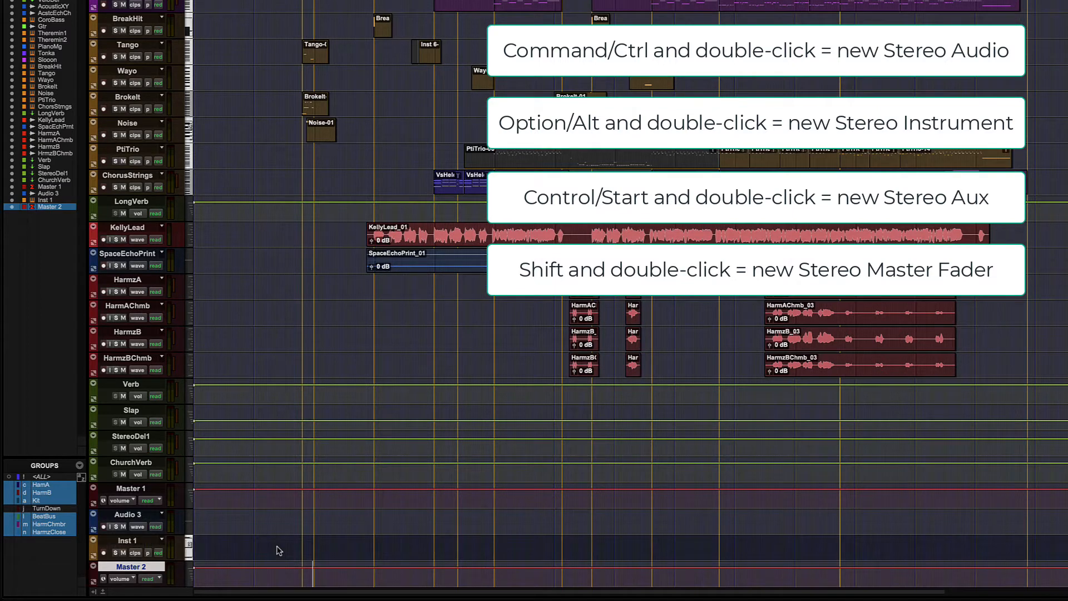
click(134, 520)
click(133, 542)
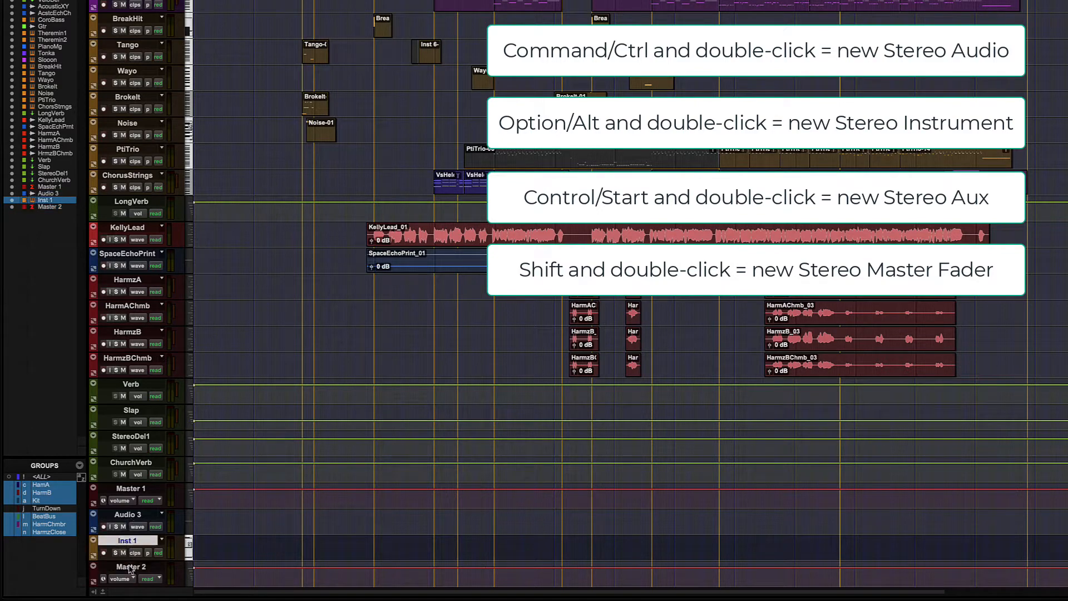
Delete the Audio 3, Inst 1 and Master 2 tracks from the session.
shift+click(130, 567)
right_click(142, 514)
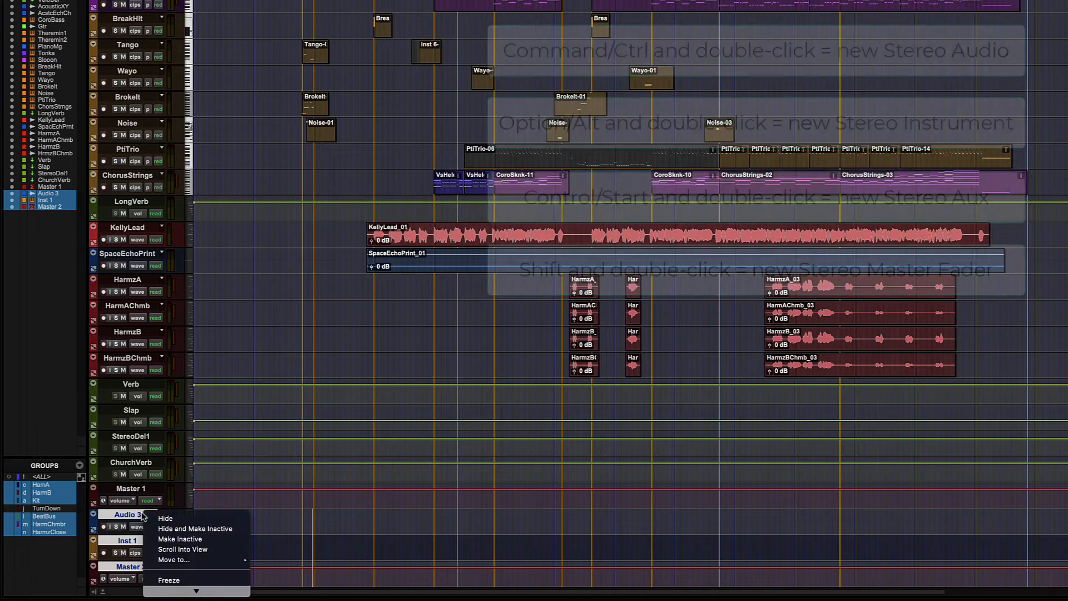
mouse_move(195, 590)
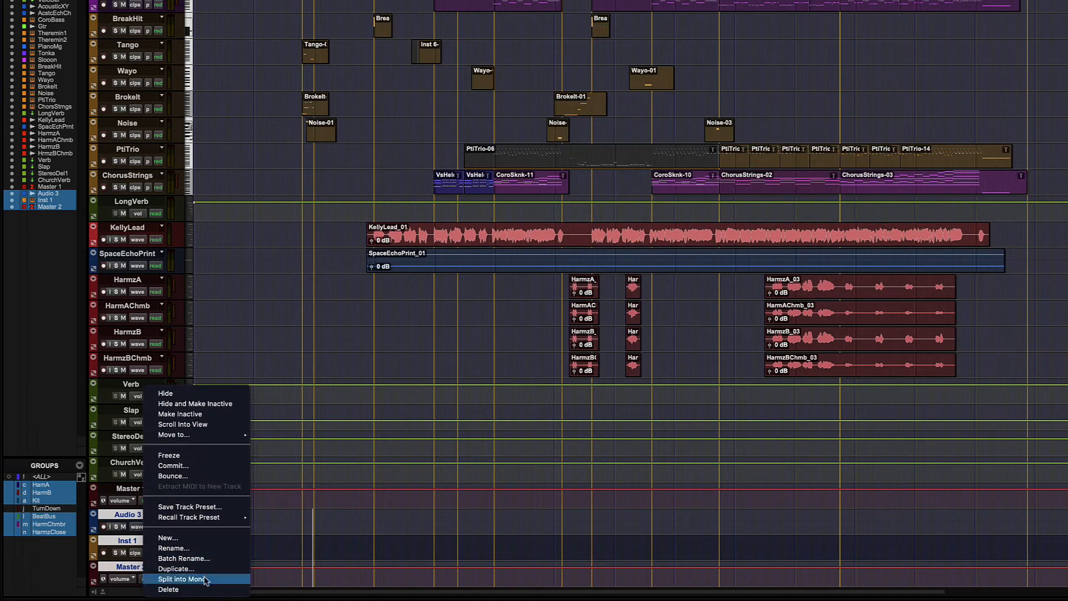
click(195, 589)
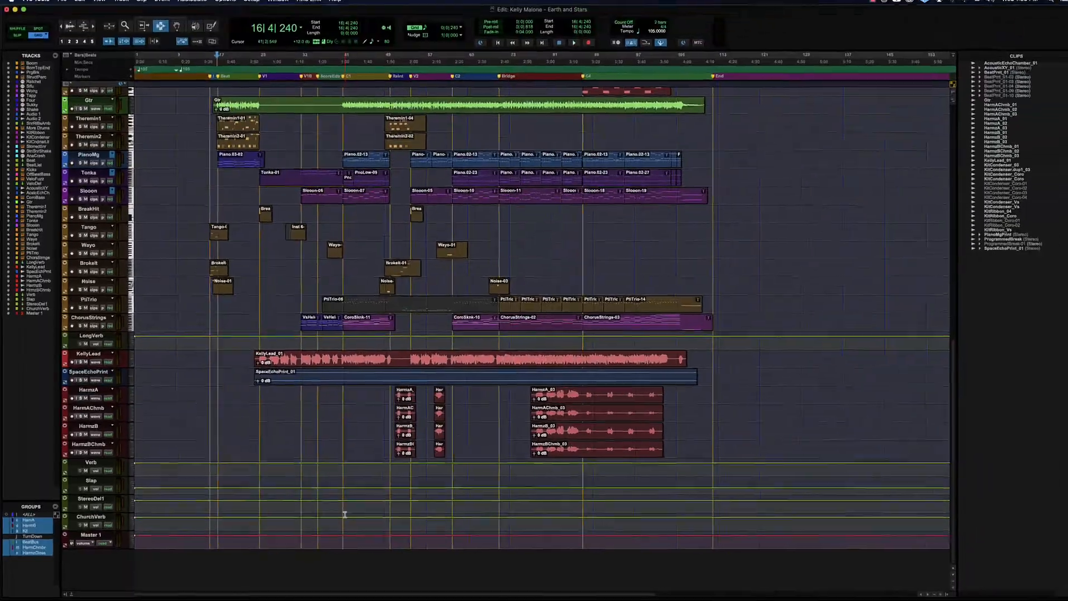
Switch to the Mix window and rename the A 1-2 output path to Main Out RL.
key(super+equal)
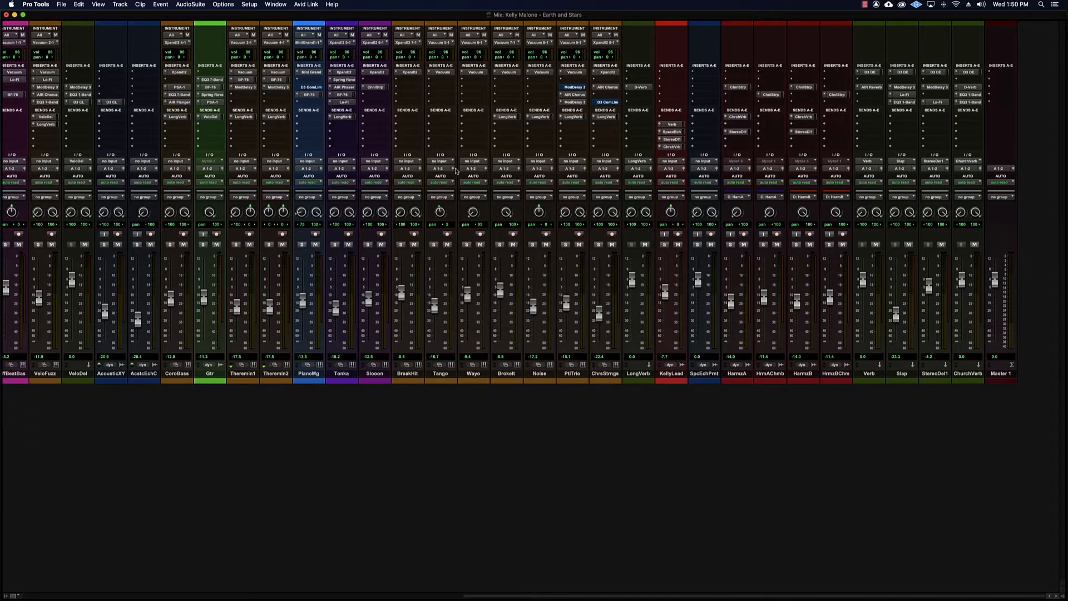
click(249, 3)
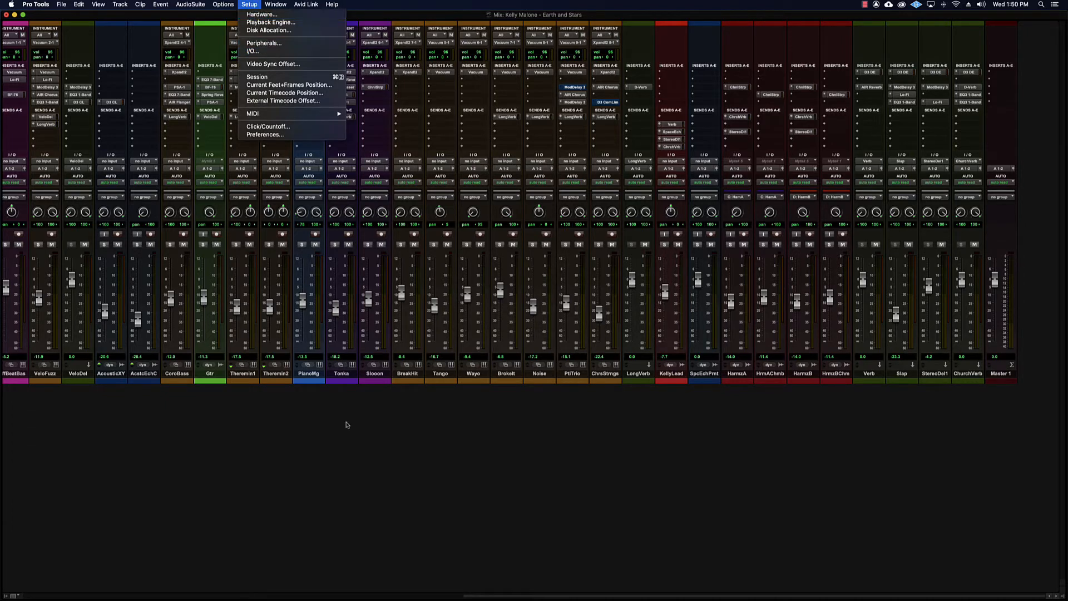
click(346, 424)
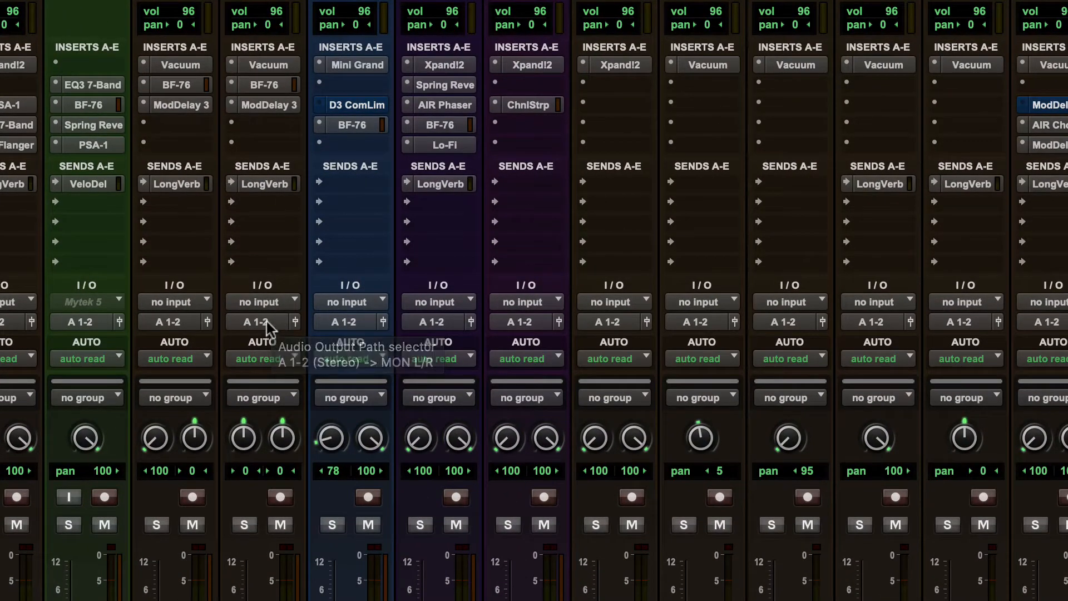
right_click(266, 322)
click(309, 362)
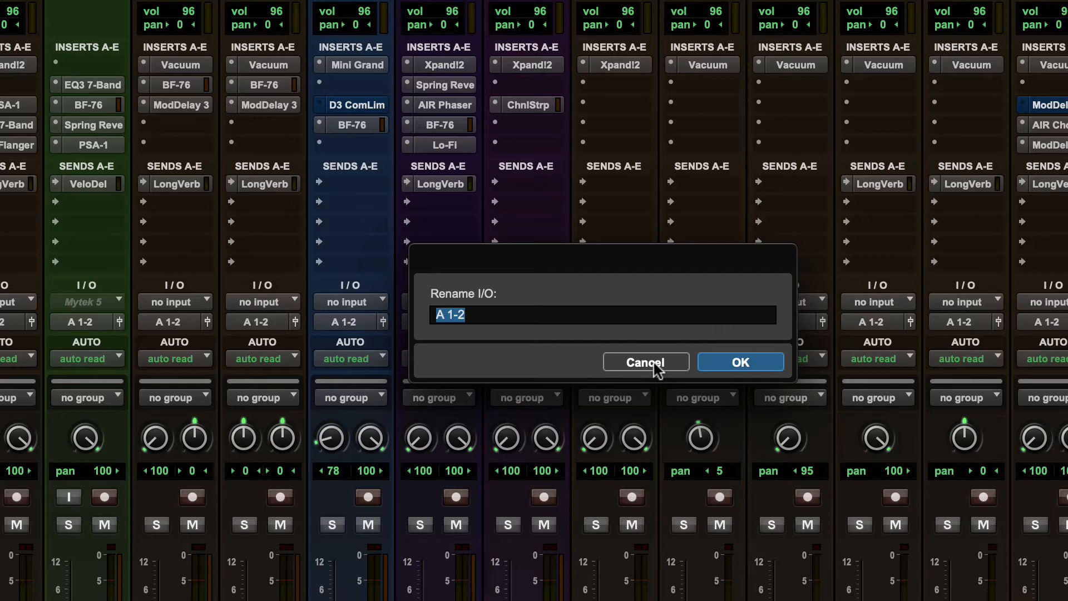
text(Main Out RL)
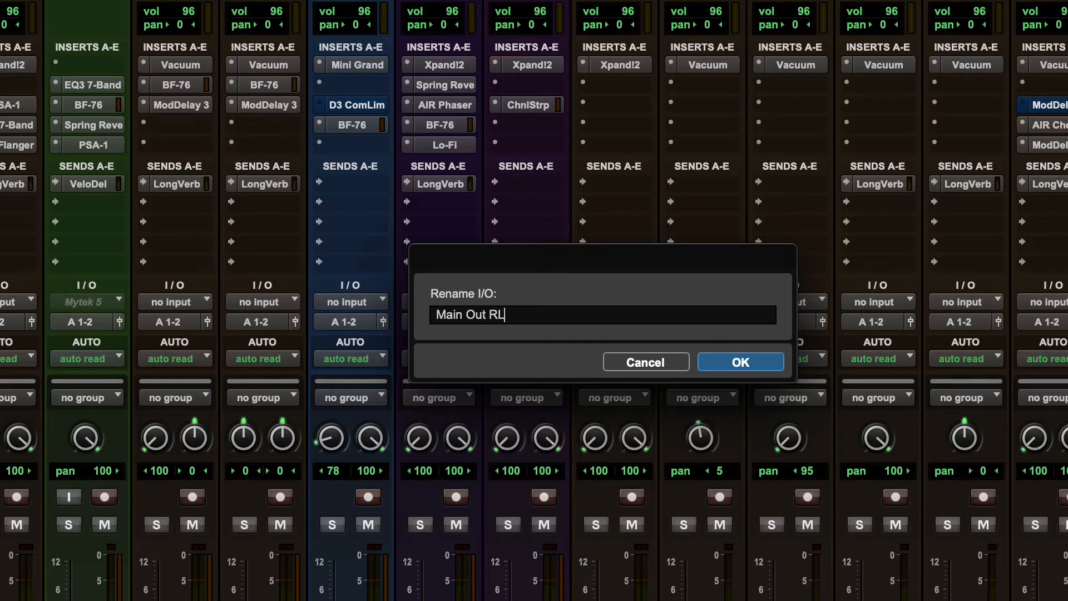
click(754, 359)
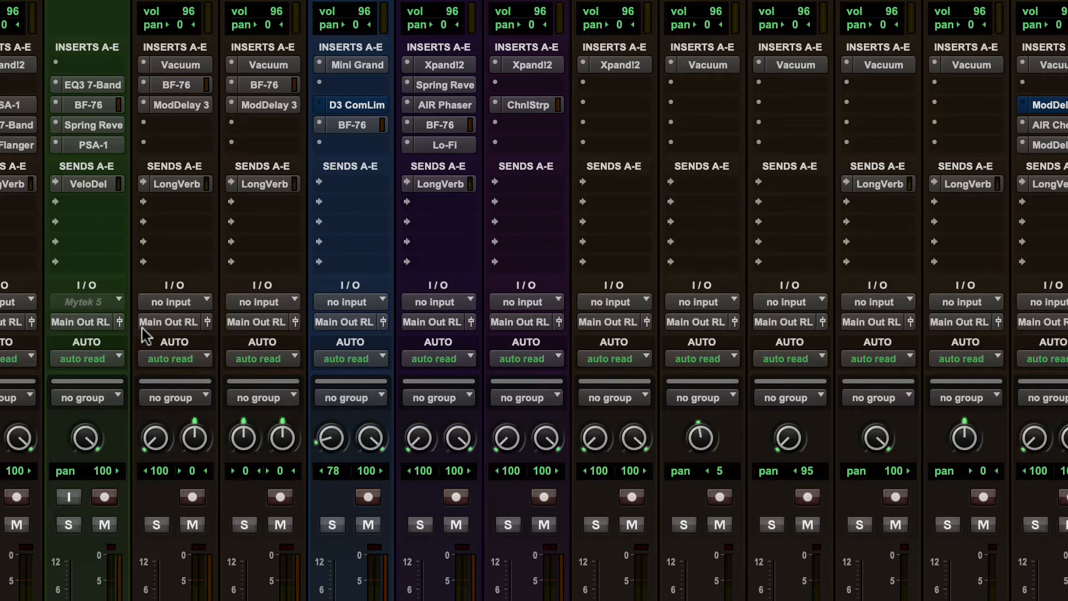
Open the rename dialog for the LongVerb send on the Theremin1 channel and cancel it.
right_click(173, 186)
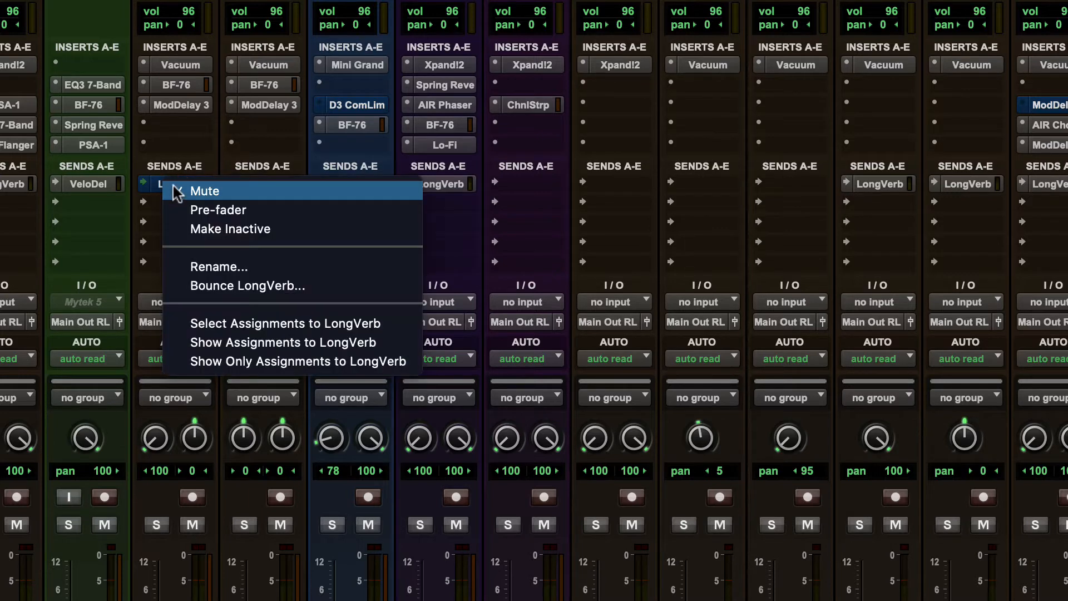
click(85, 223)
right_click(180, 184)
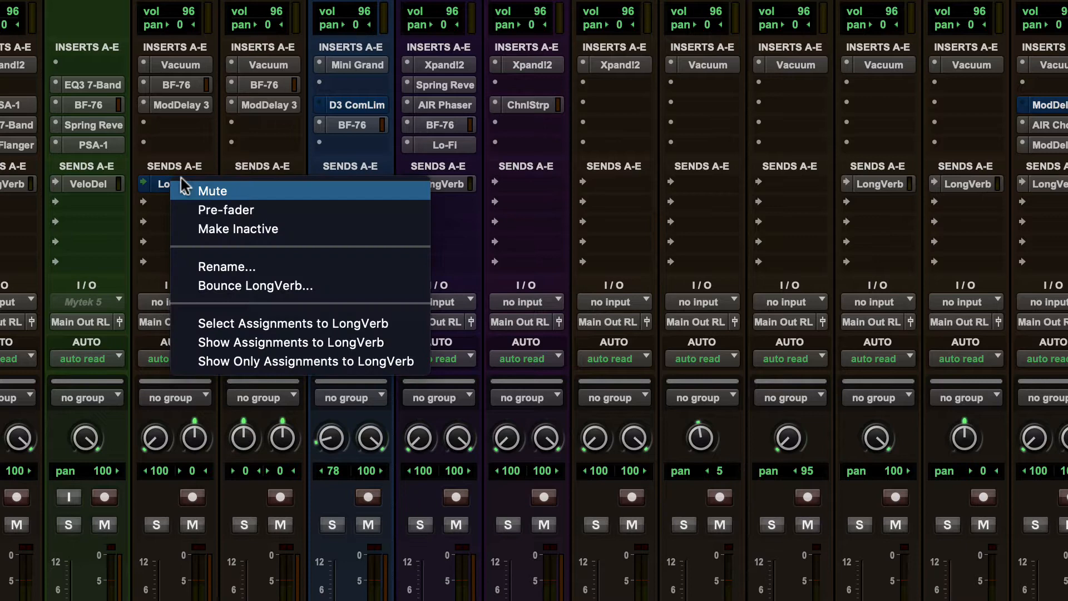
click(228, 267)
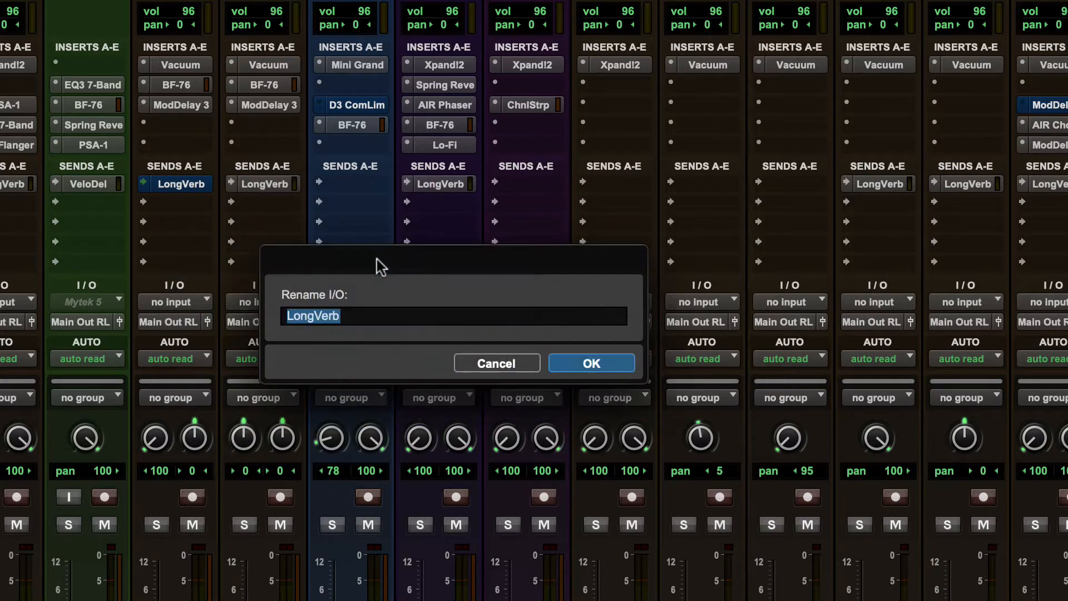
click(358, 315)
click(511, 364)
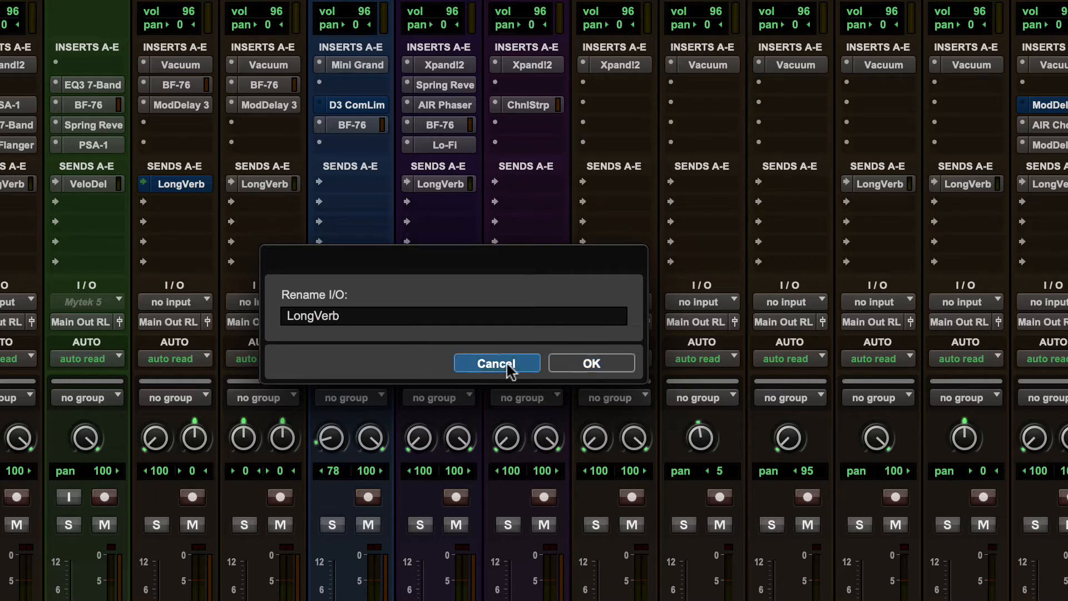
right_click(257, 186)
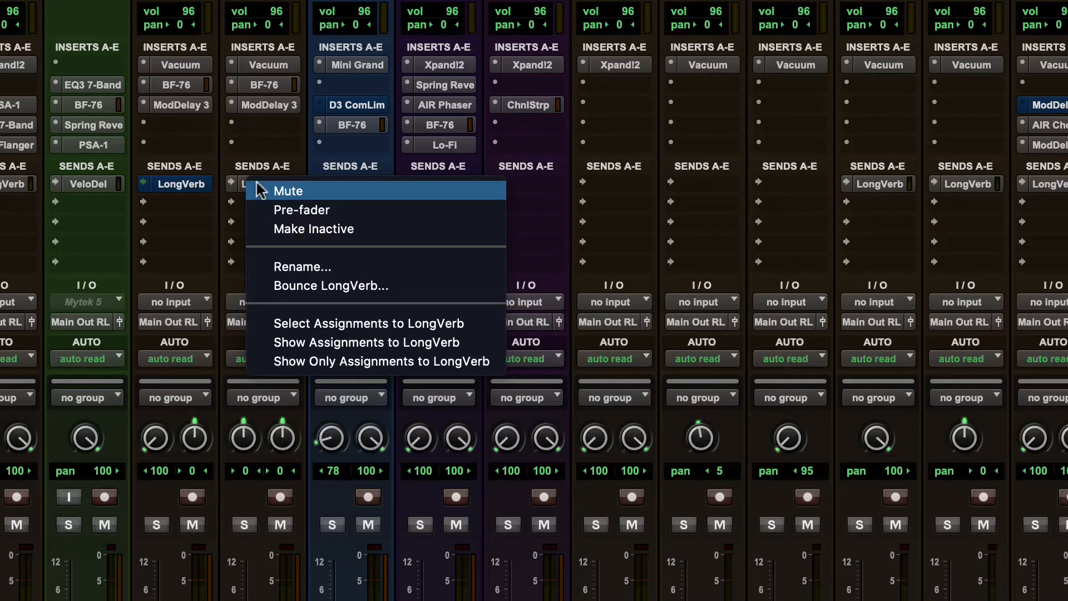
click(243, 256)
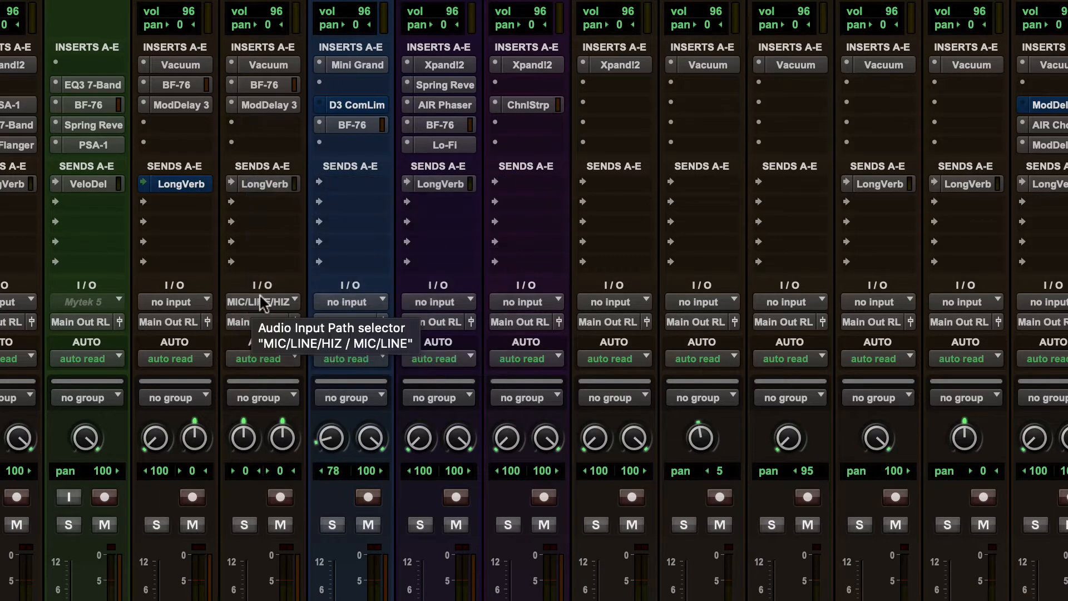
Open the rename dialog for the MIC/LINE/HIZ input path on the Theremin2 channel and cancel it.
right_click(263, 307)
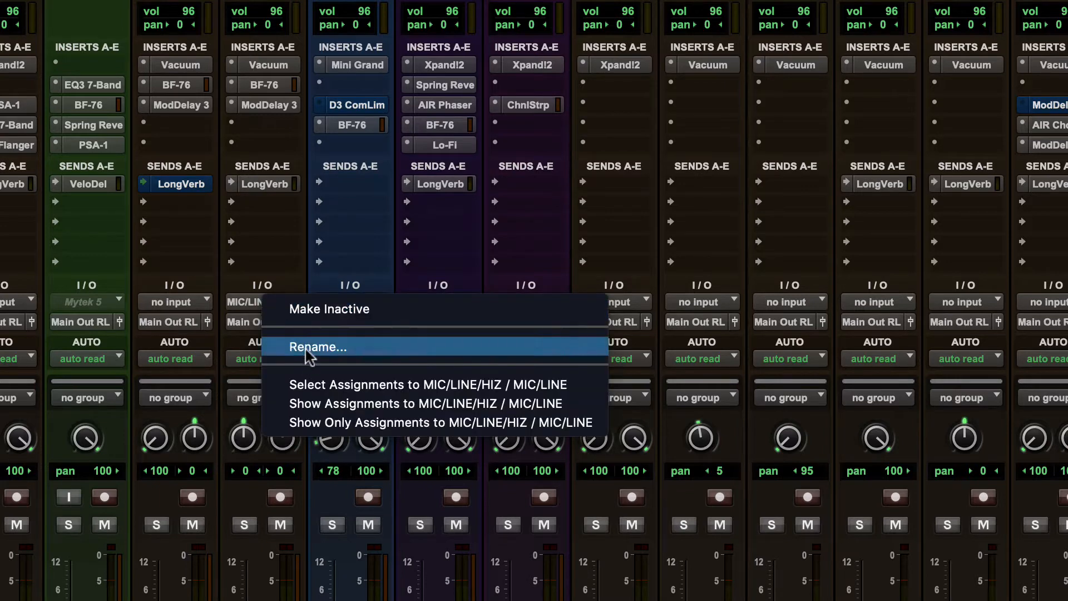
click(209, 429)
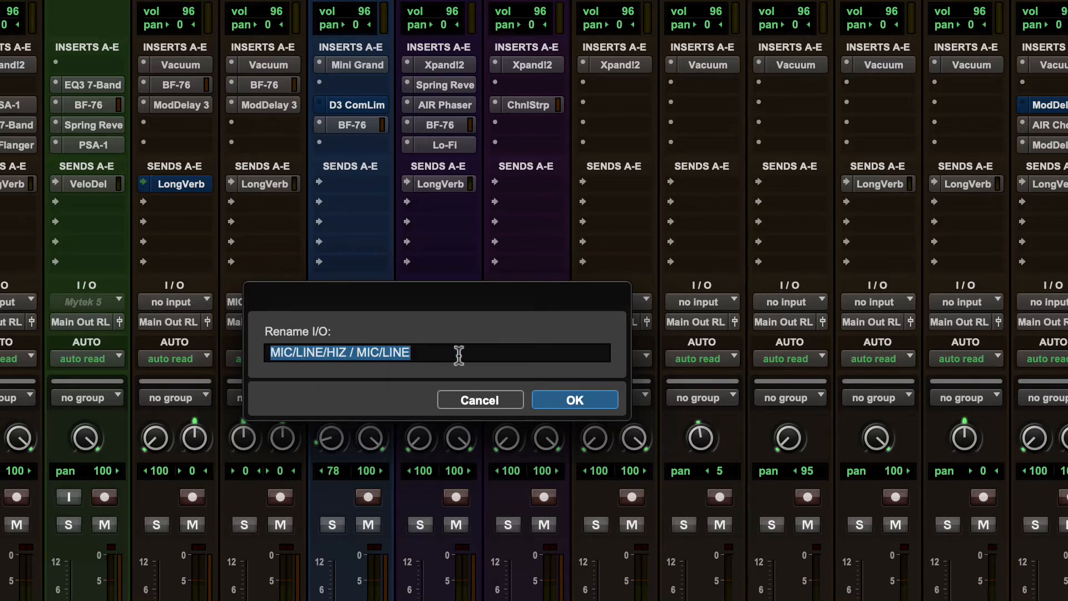
click(483, 400)
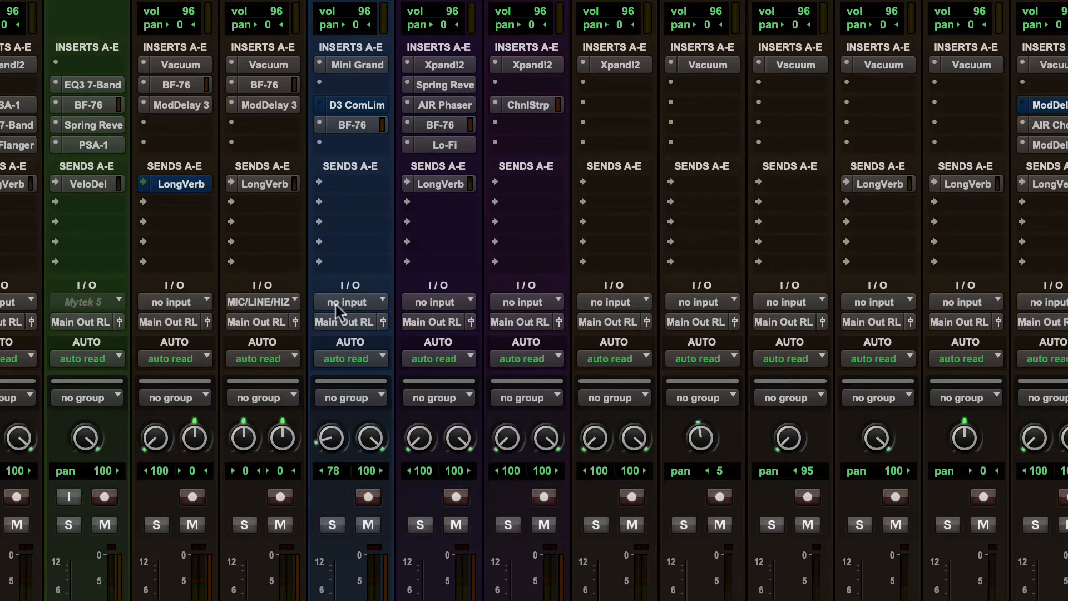
click(269, 304)
click(223, 318)
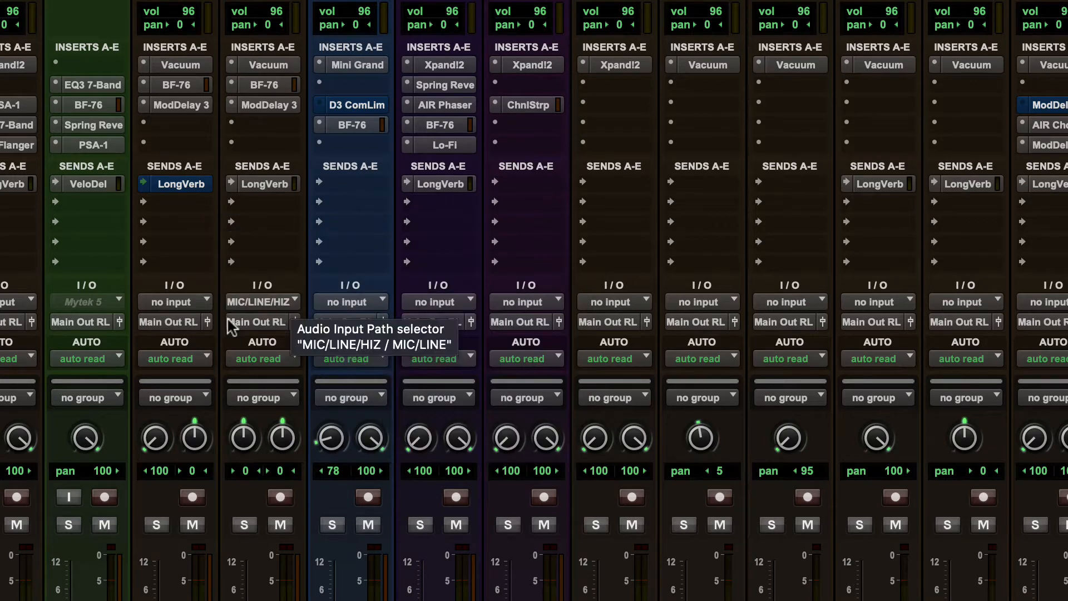
right_click(262, 324)
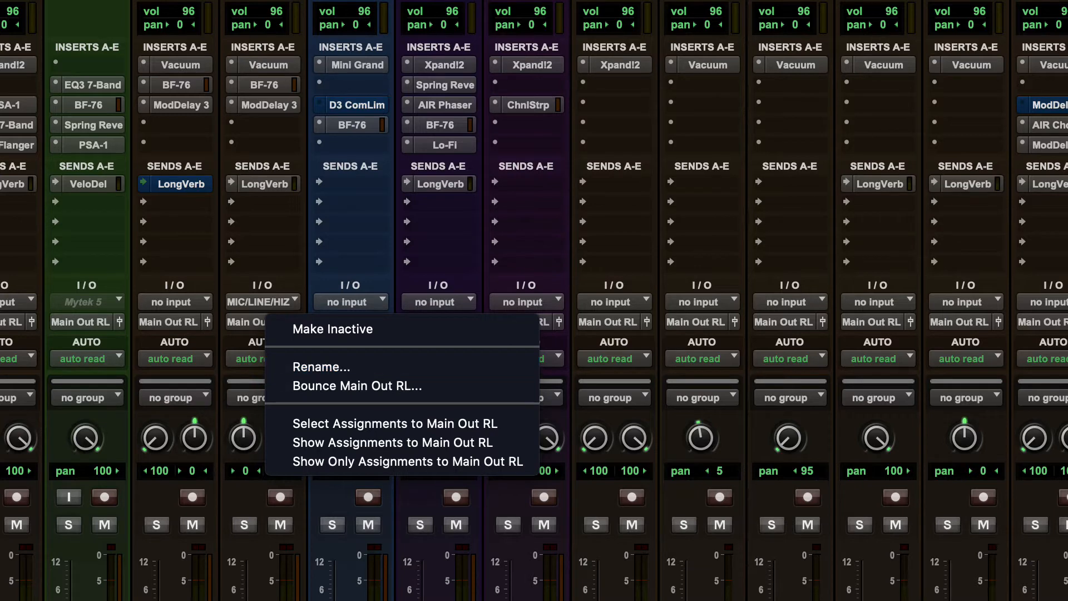
key(Escape)
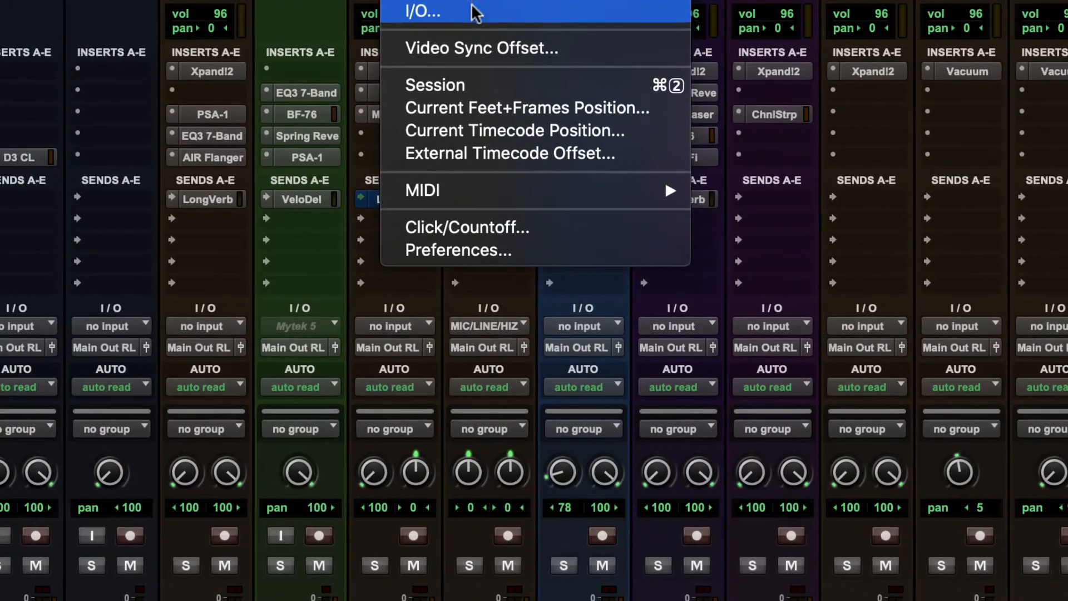
click(538, 206)
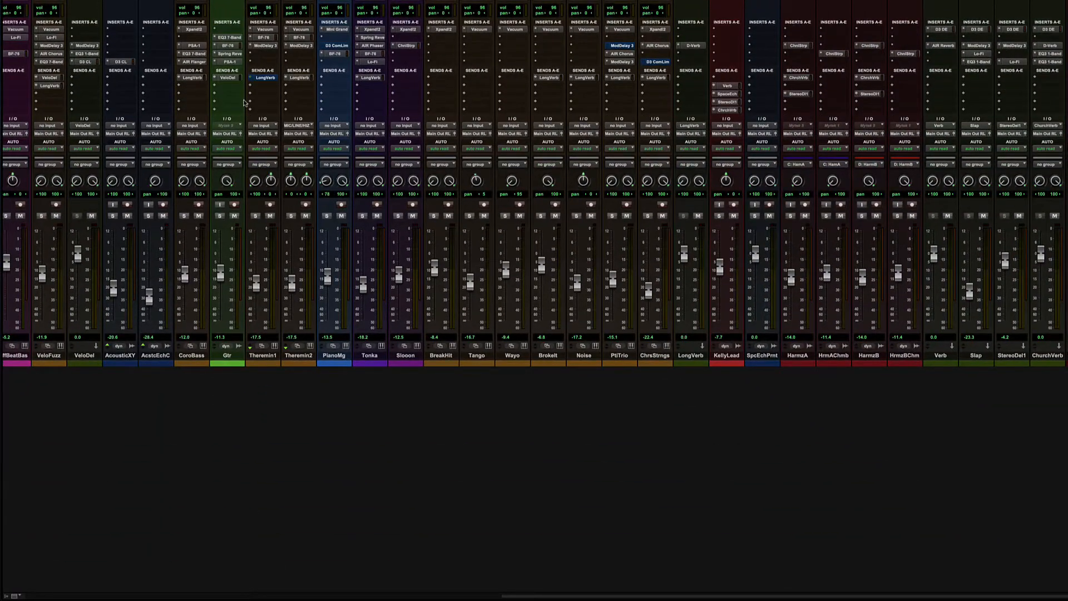
Show the EQ Curve and hide the I/O section on the Mix window channel strips.
scroll(245, 102, left, 15)
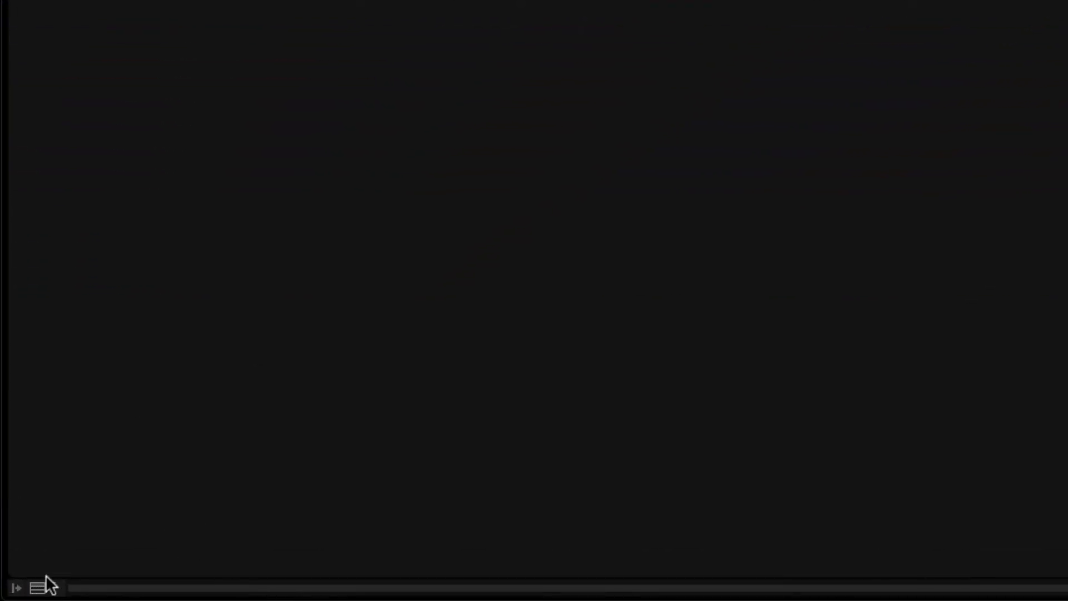
click(38, 586)
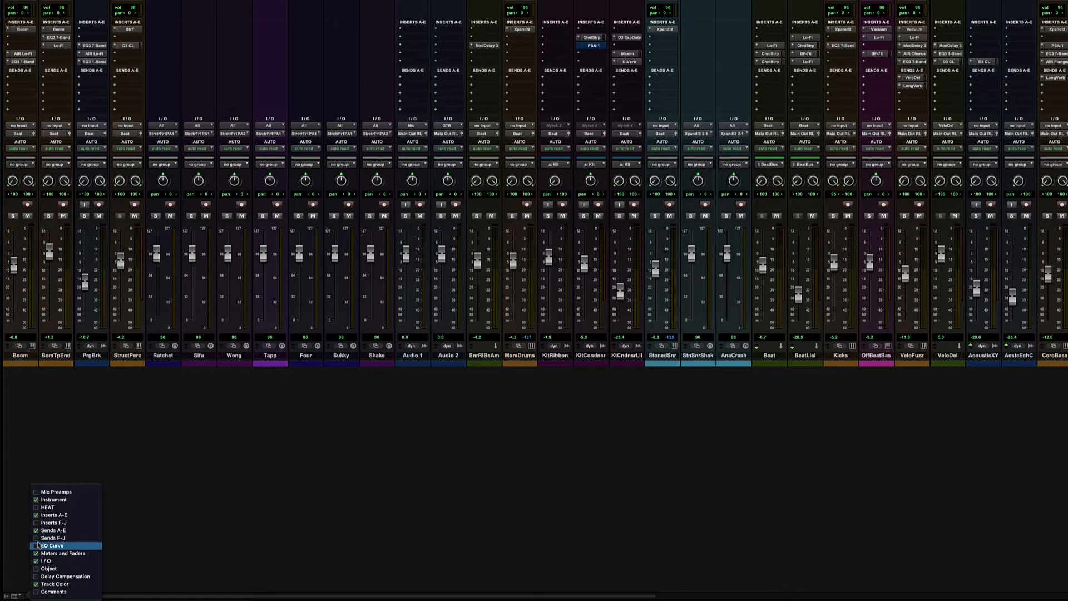
click(37, 546)
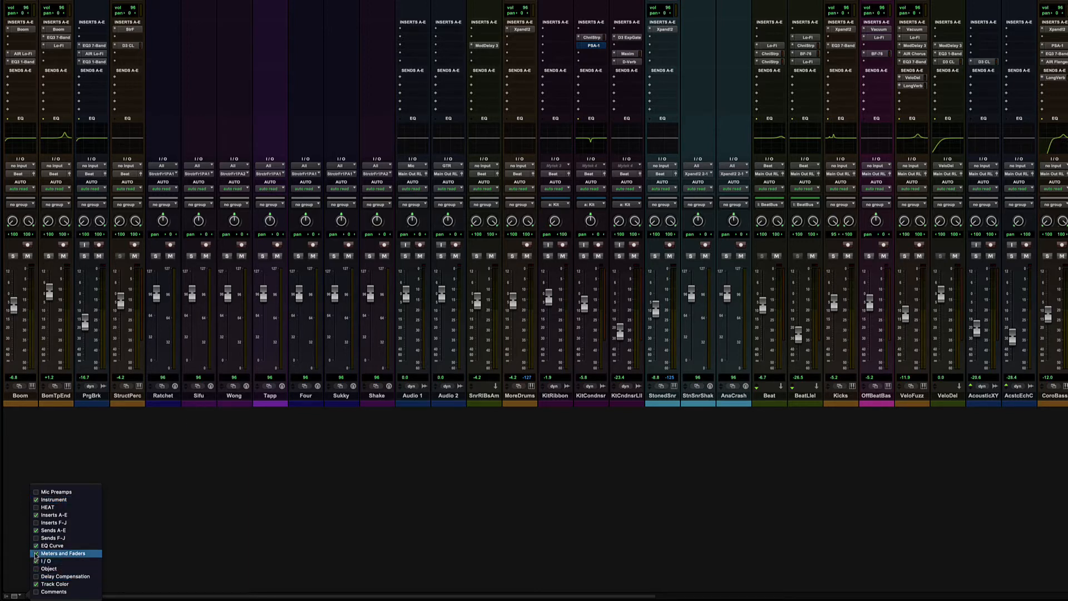
click(36, 562)
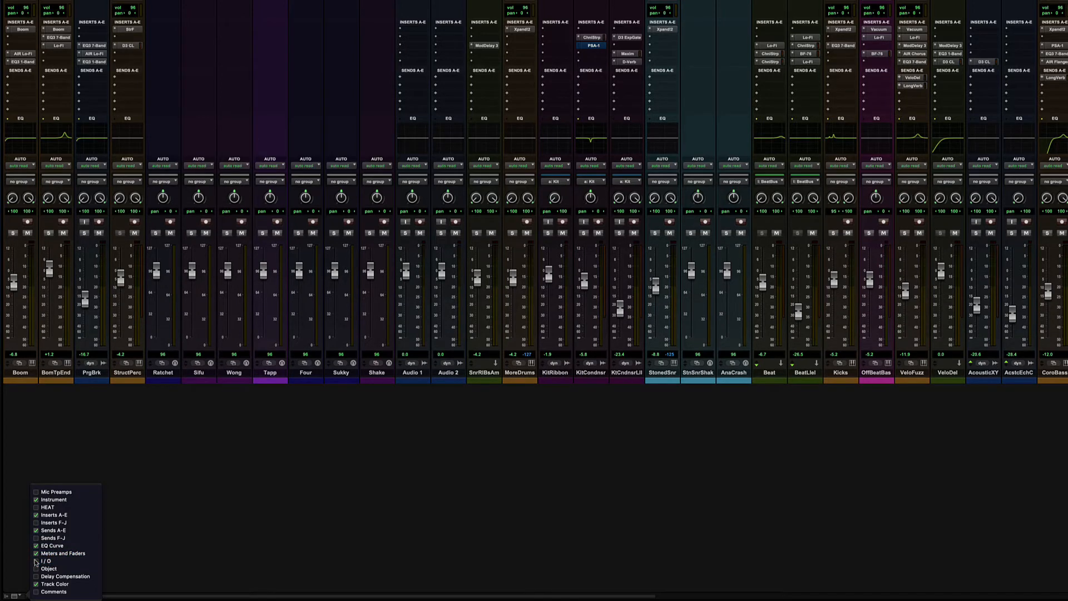
click(36, 562)
click(36, 562)
click(36, 562)
click(36, 562)
click(170, 520)
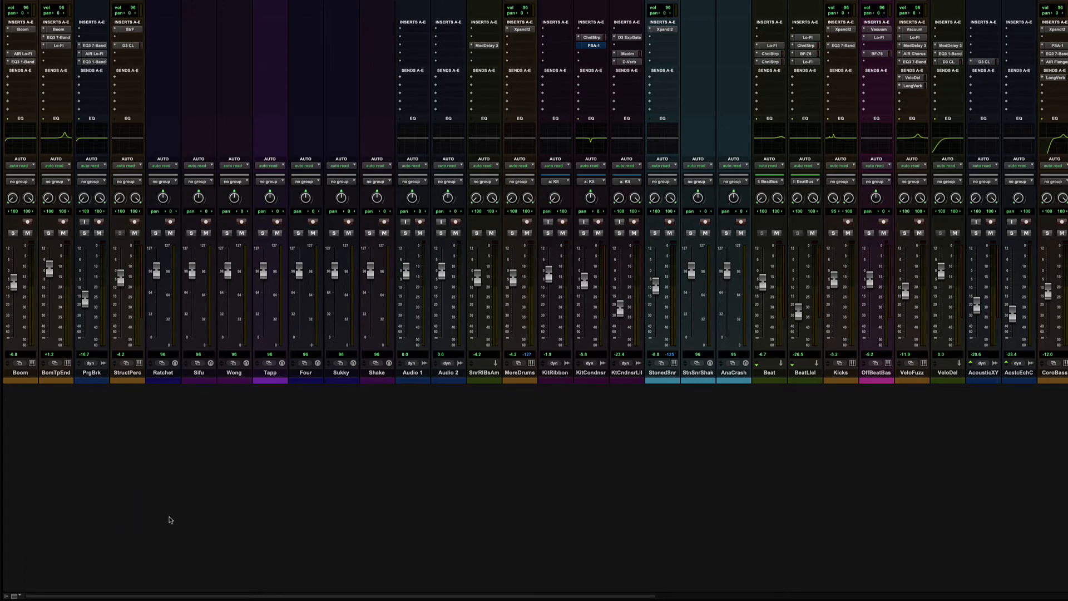
Show Mic Preamps, HEAT, Inserts F-J, Sends F-J, I/O, Object and Delay Compensation on the channel strips.
click(21, 596)
click(36, 500)
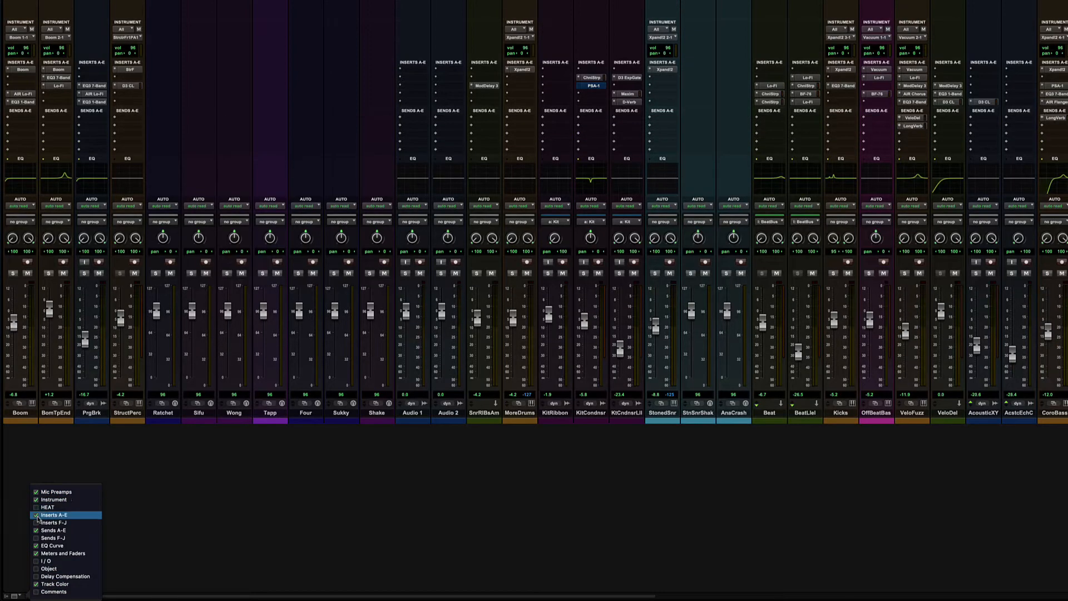
click(37, 507)
click(36, 522)
click(36, 538)
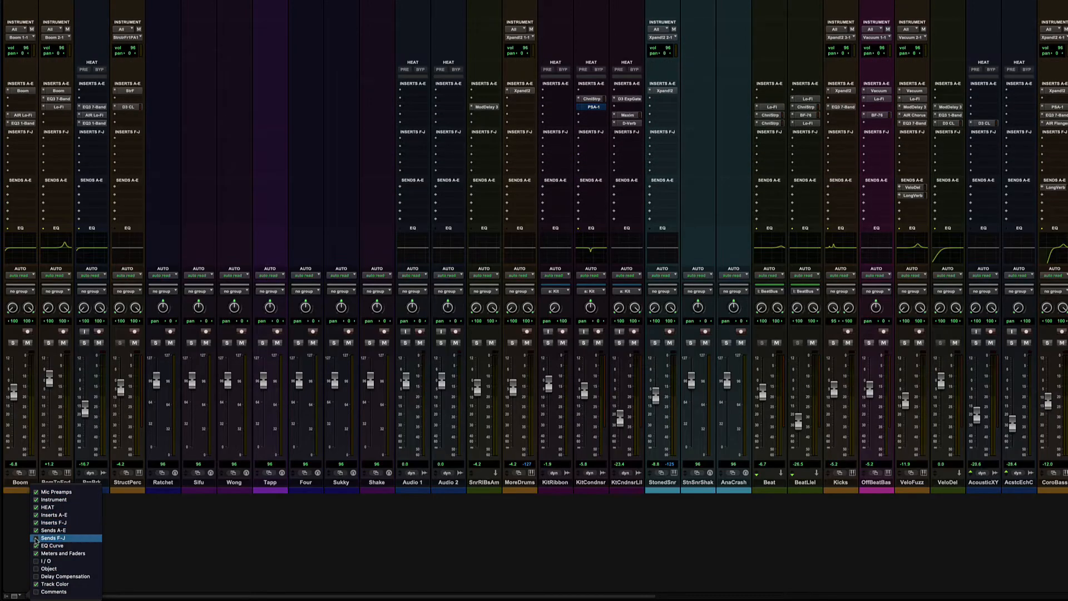
click(36, 561)
click(37, 569)
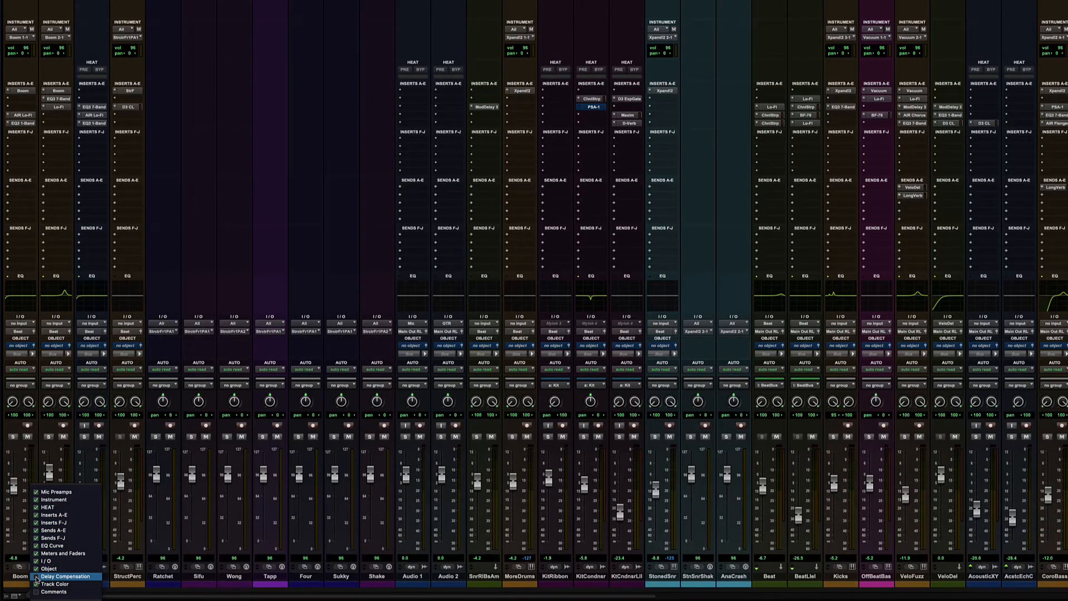
click(36, 576)
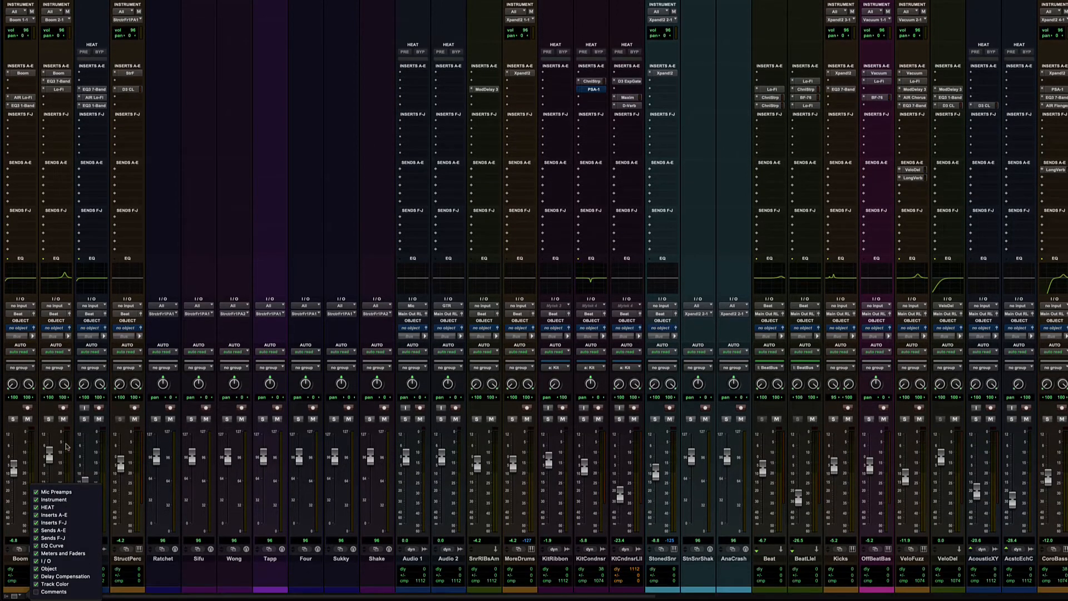
Hide the Inserts F-J, Sends F-J, Instrument and Mic Preamps sections on the channel strips.
click(37, 523)
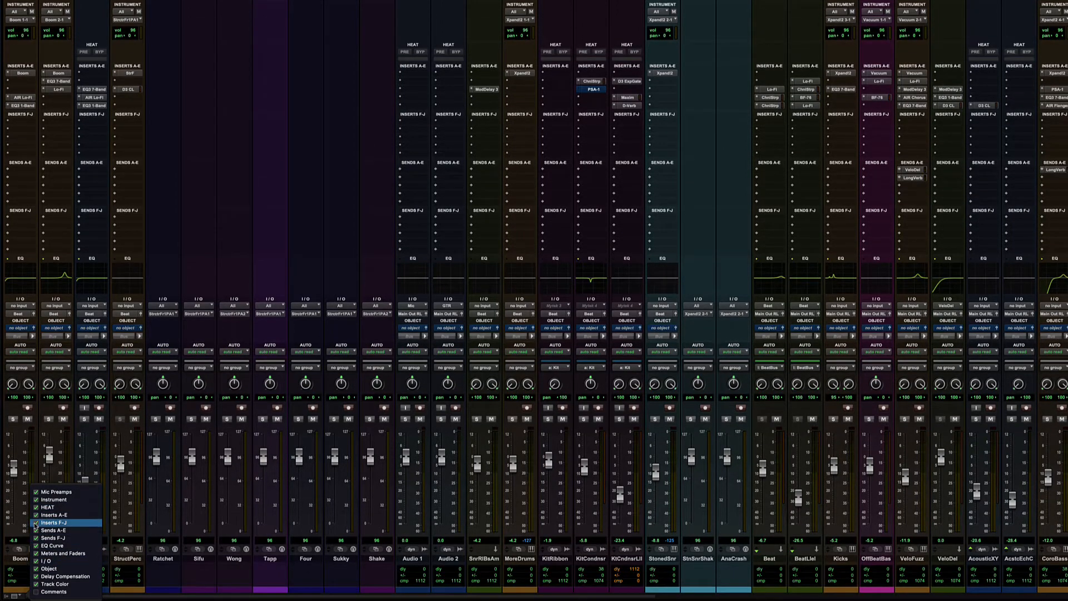
click(37, 539)
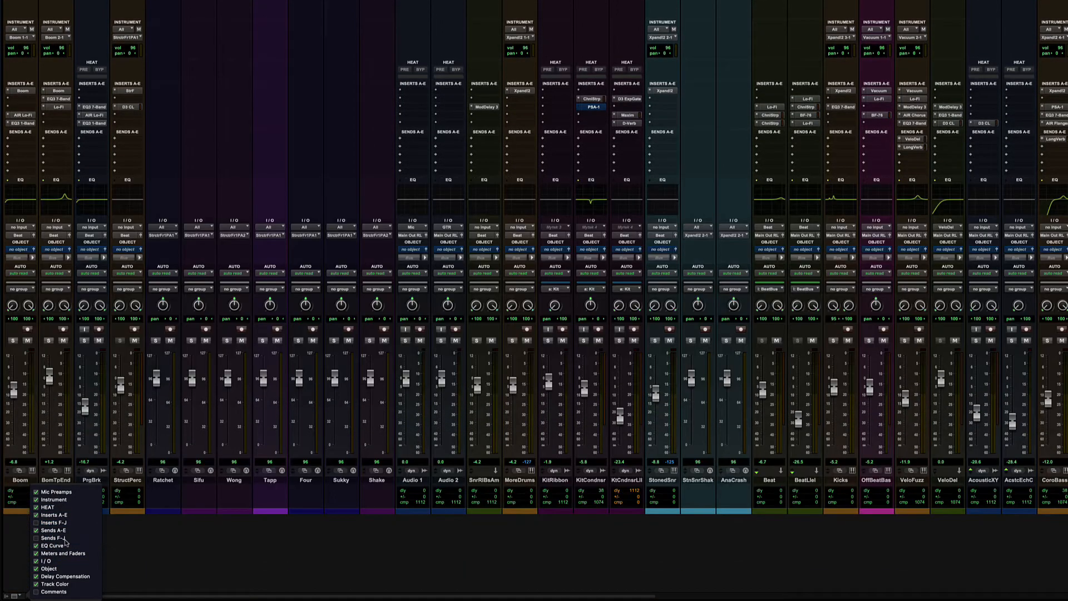
click(37, 500)
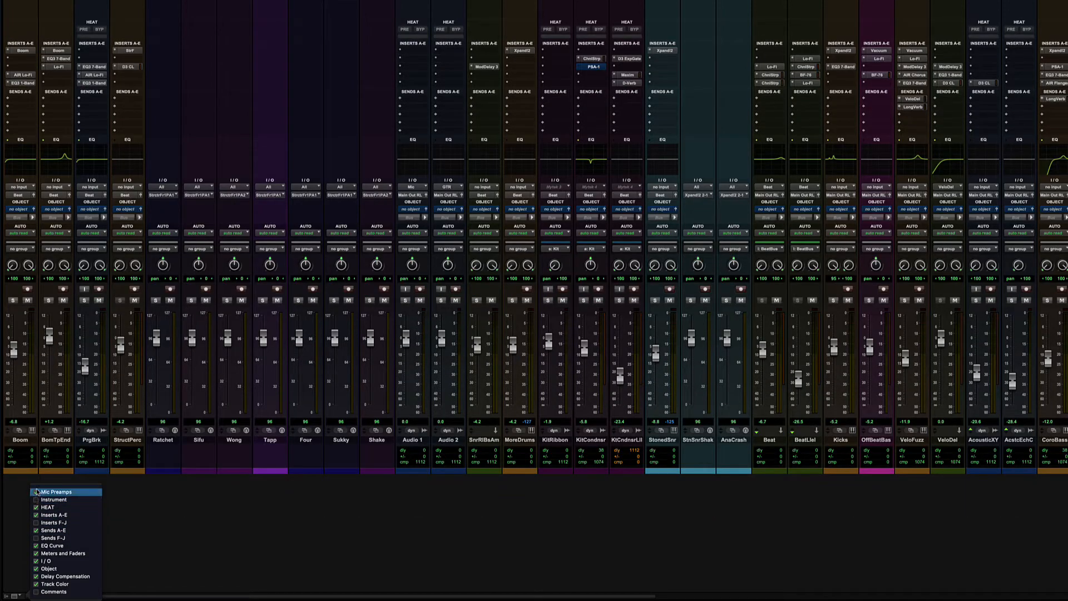
click(36, 492)
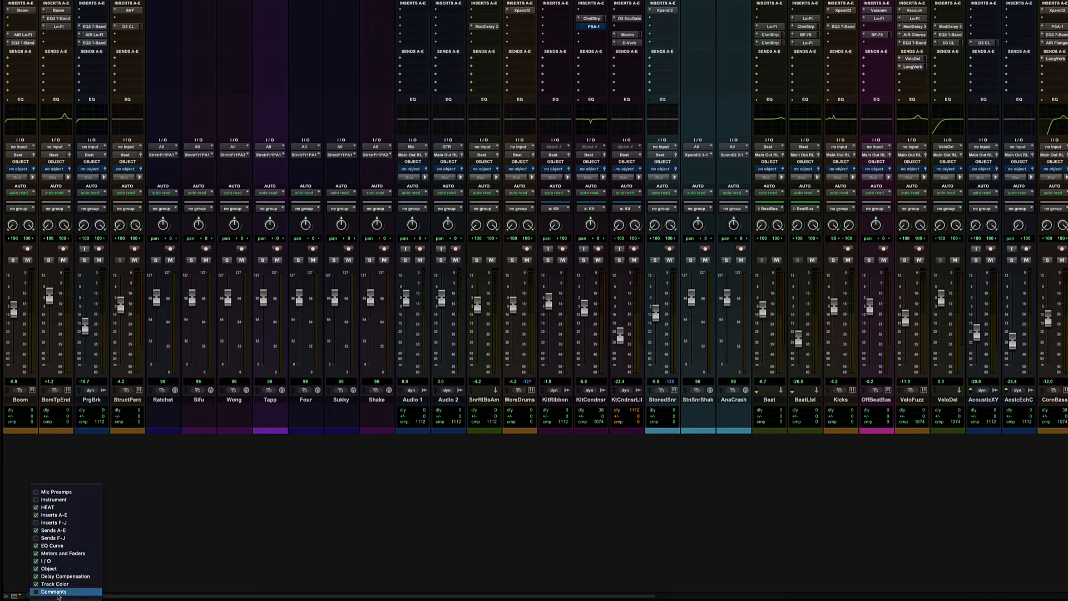
Switch to the Edit window and show the Comments and I/O columns beside the tracks.
click(237, 513)
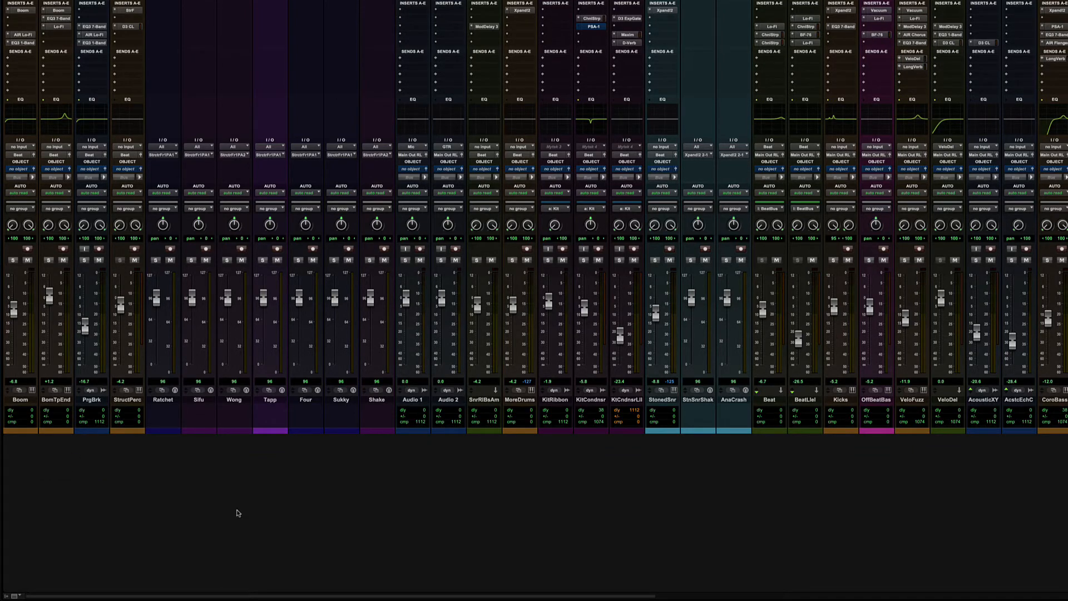
key(super+equal)
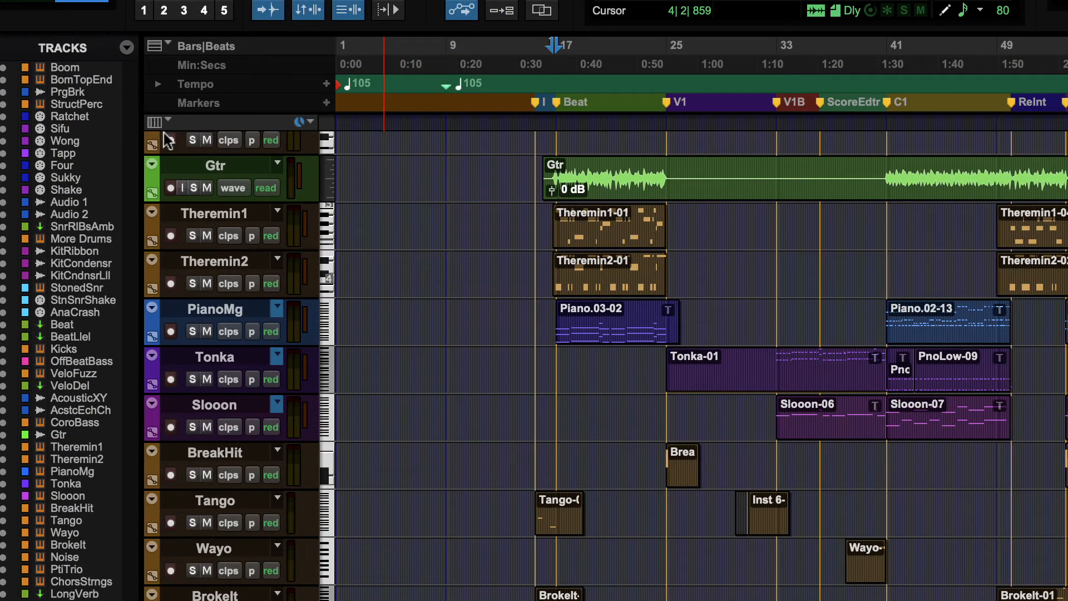
click(167, 121)
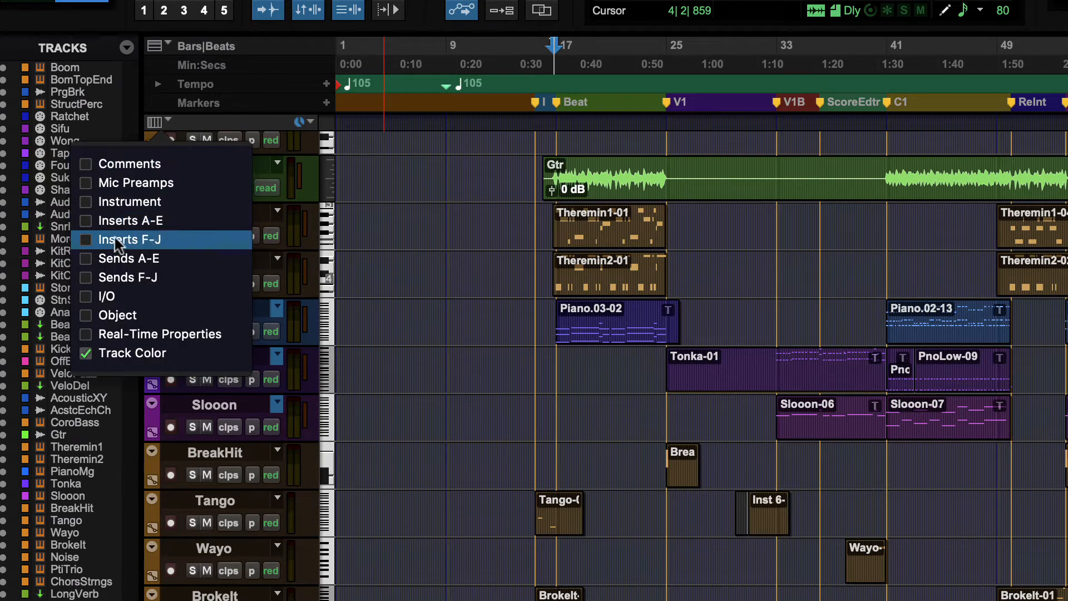
click(86, 164)
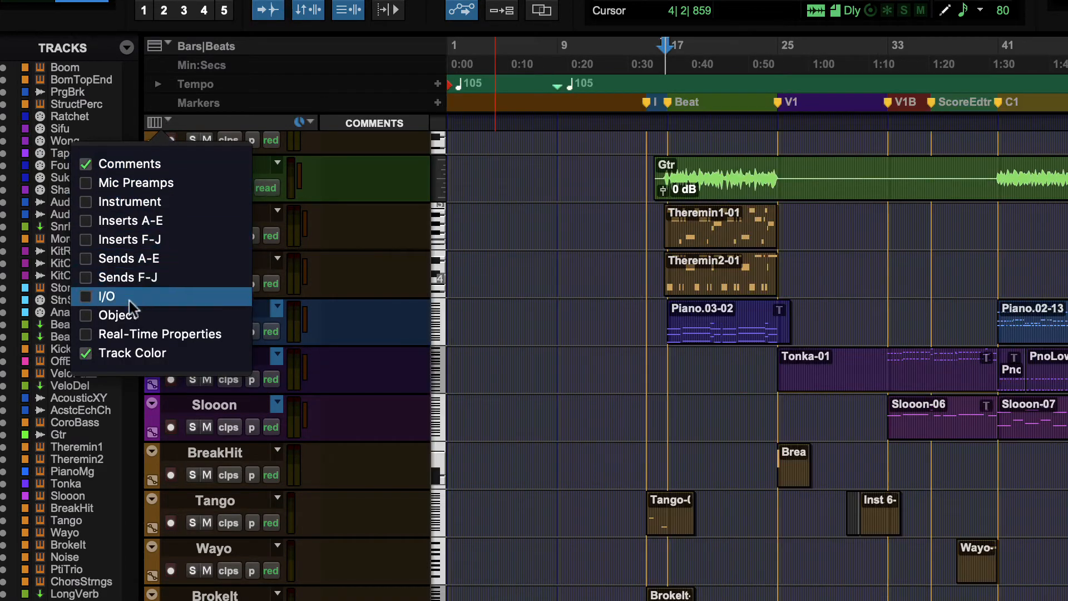
click(86, 296)
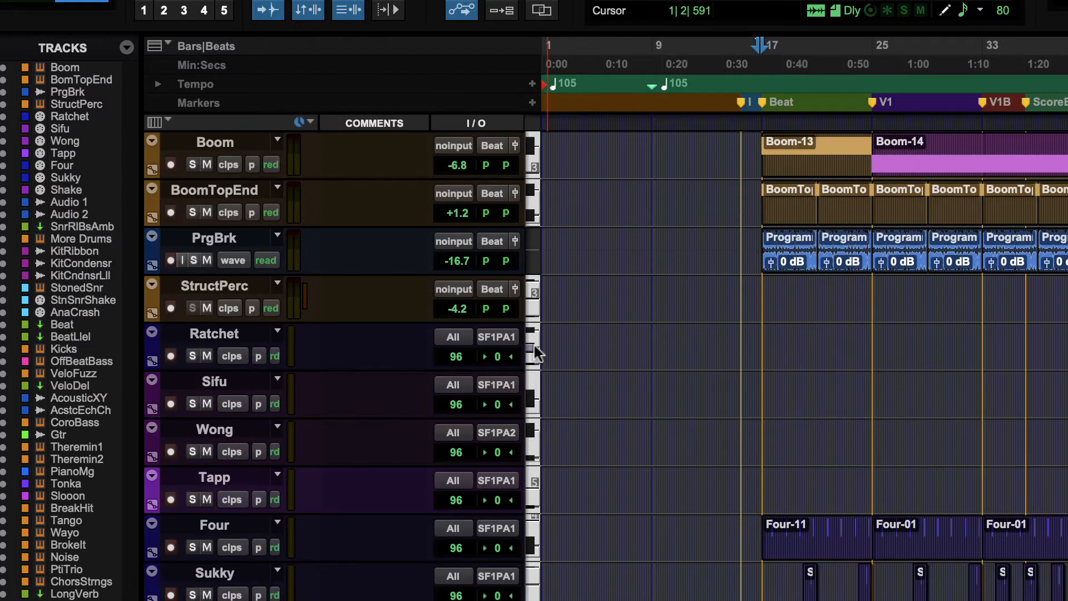
Increase the height of all tracks, and open, reposition and close the BoomTopEnd track's output window.
click(534, 245)
alt+click(568, 294)
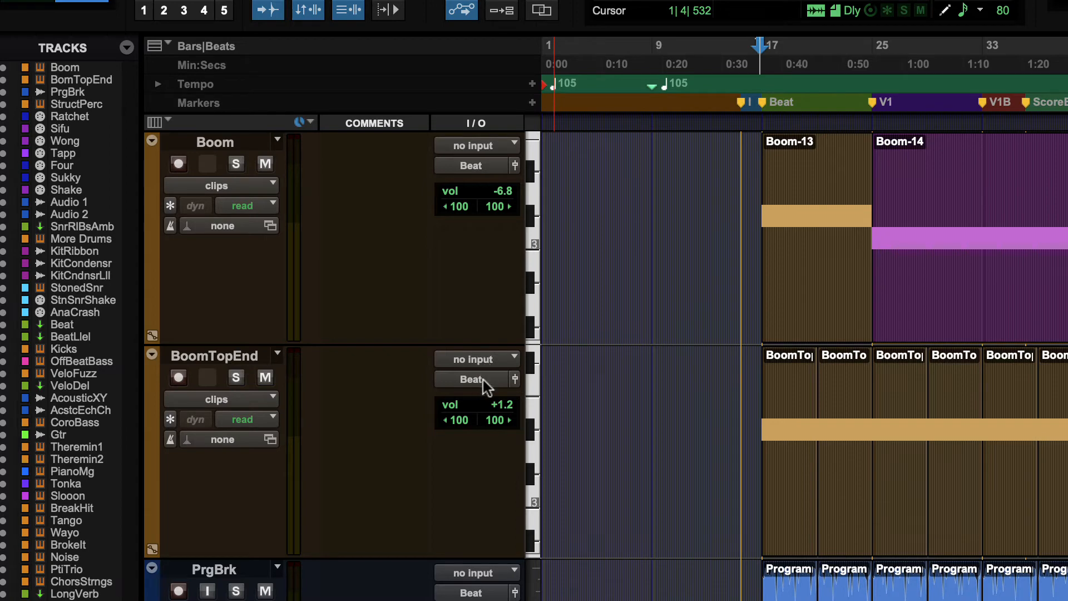
click(515, 380)
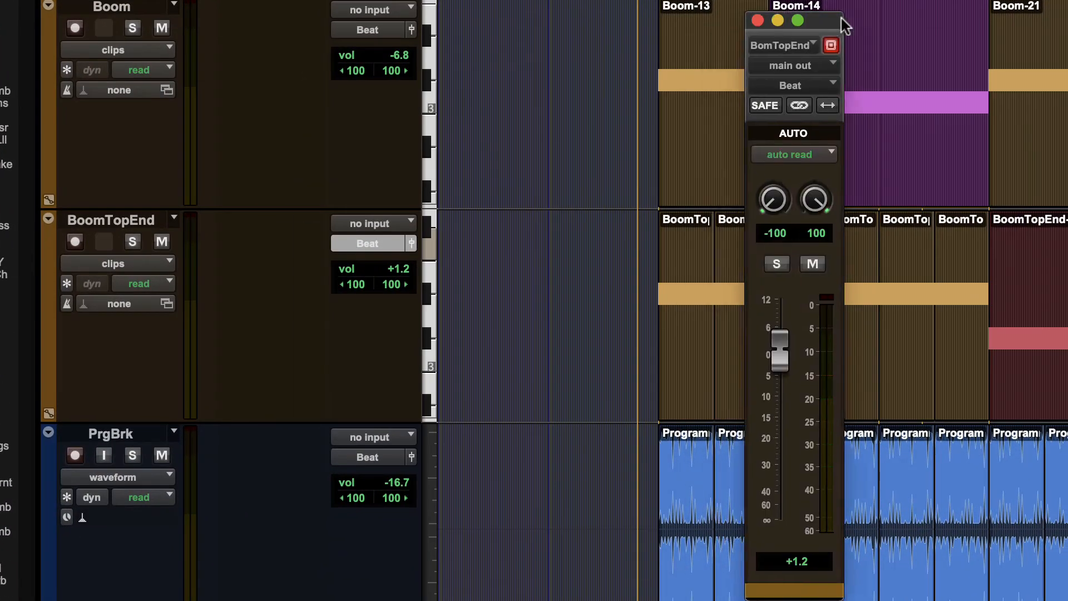
drag(843, 25, 874, 21)
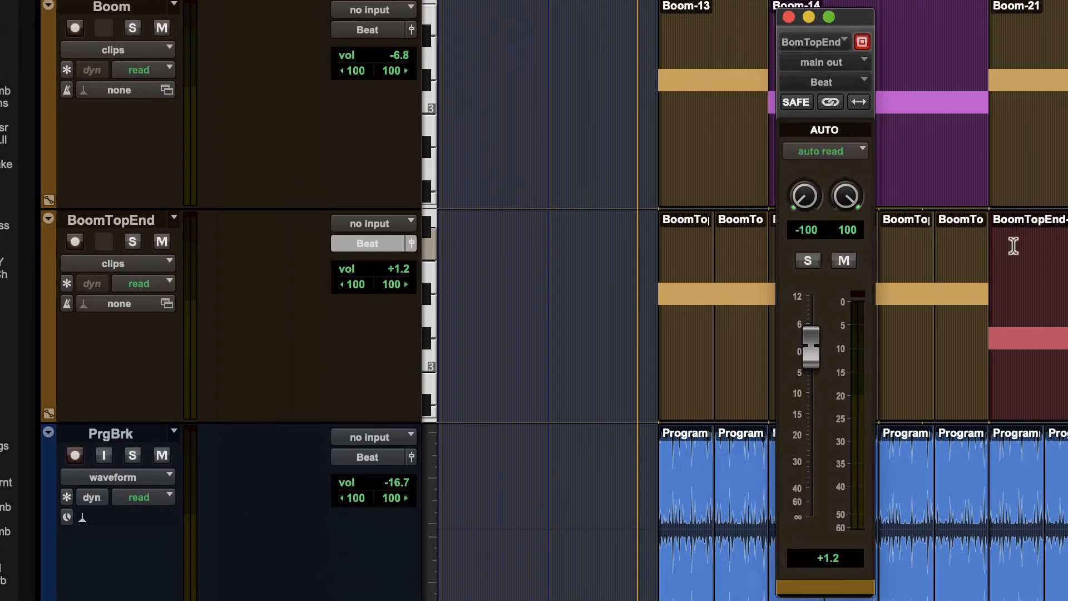
click(789, 17)
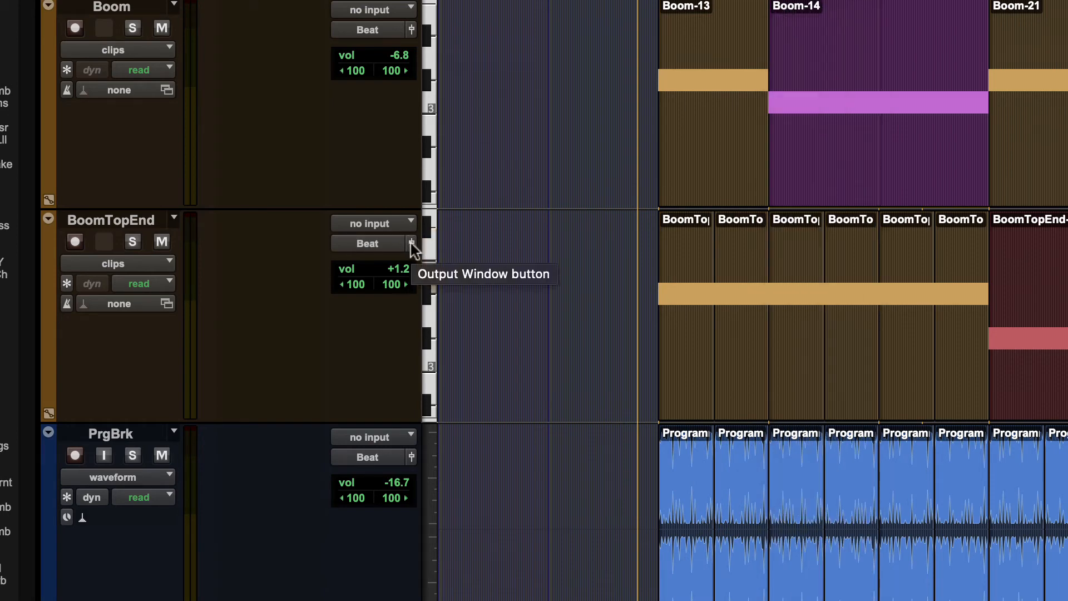
Enter "Here is a comment" as the Boom track's comment and show the Comments section in the Mix window.
click(64, 223)
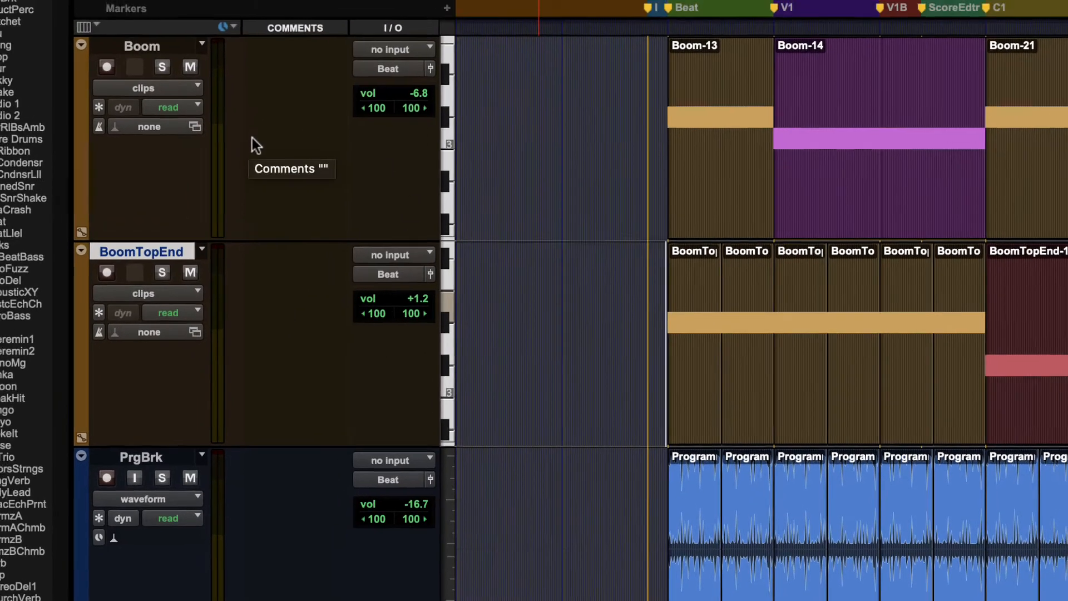
click(252, 66)
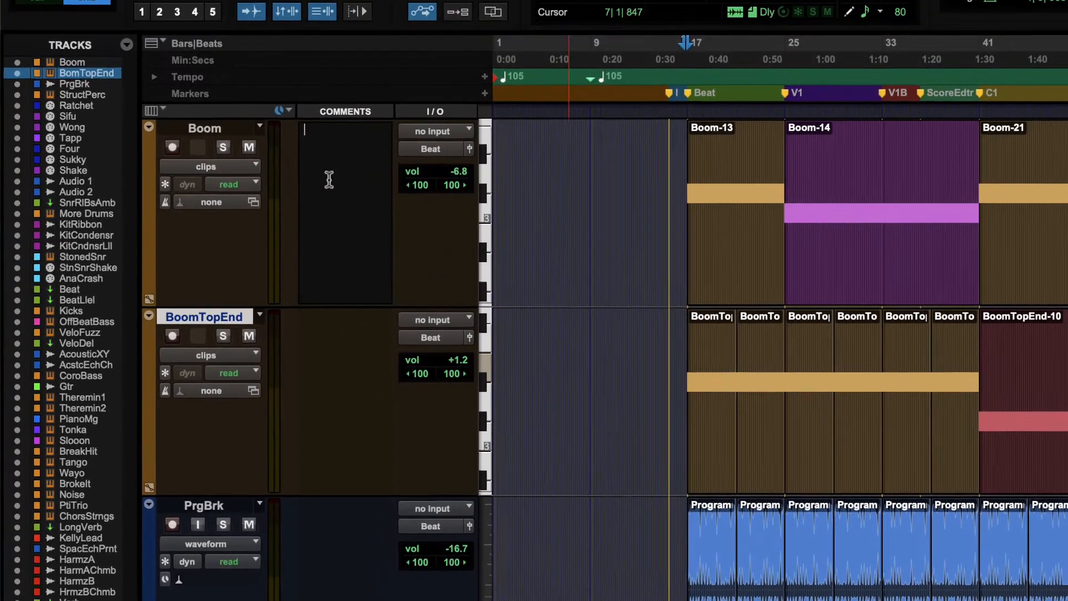
text(H)
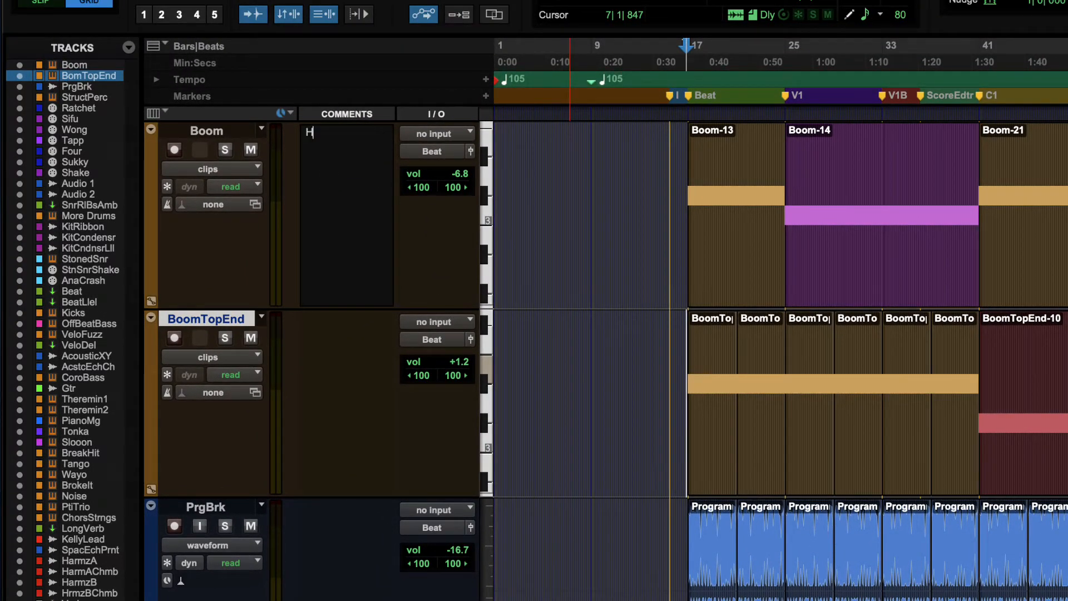
text(ere is a comment)
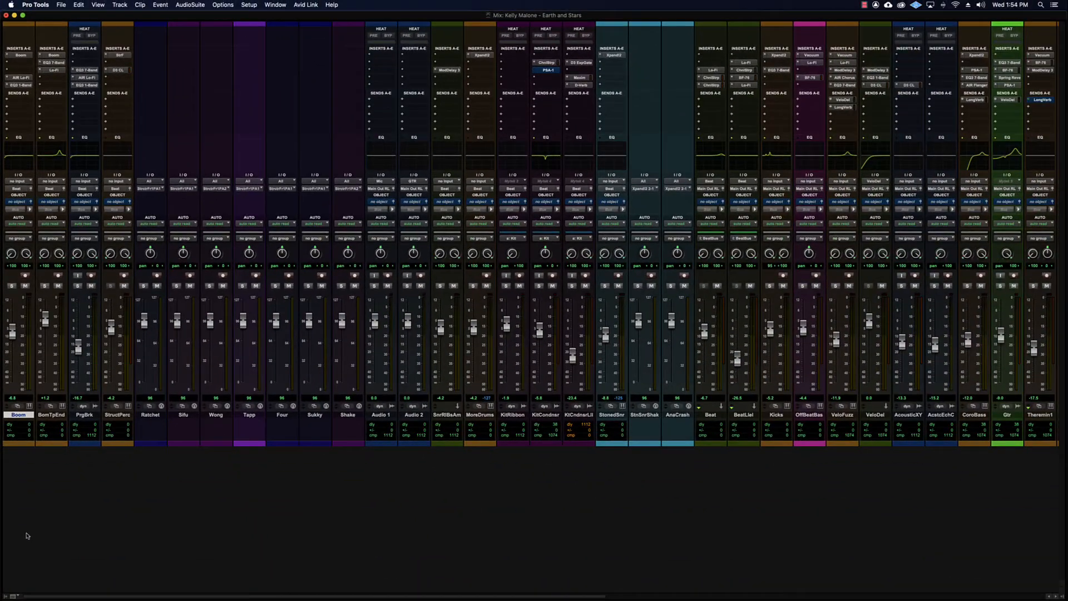
click(12, 595)
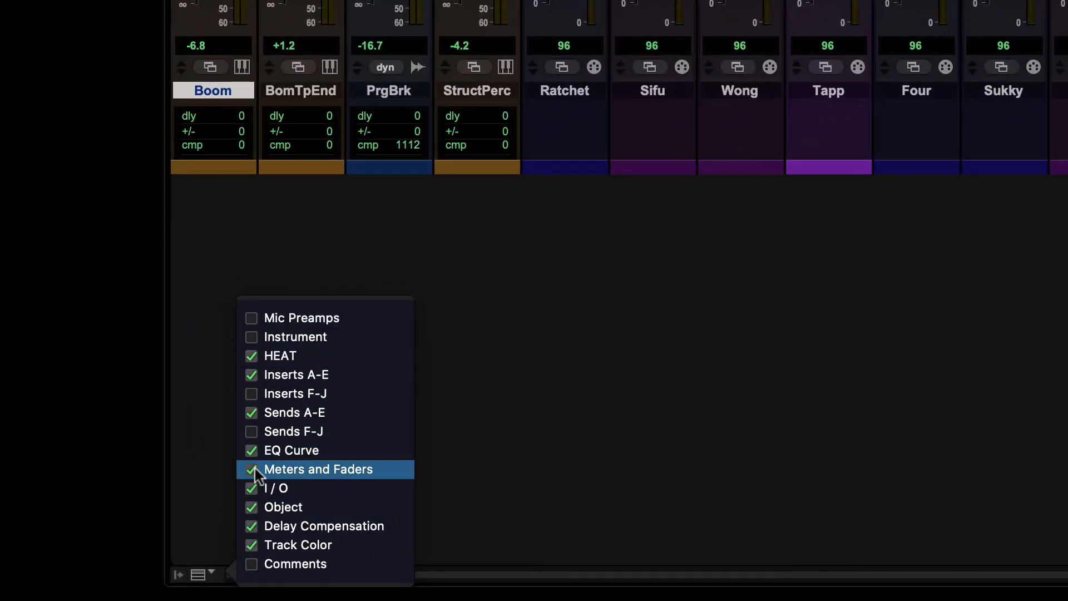
click(257, 564)
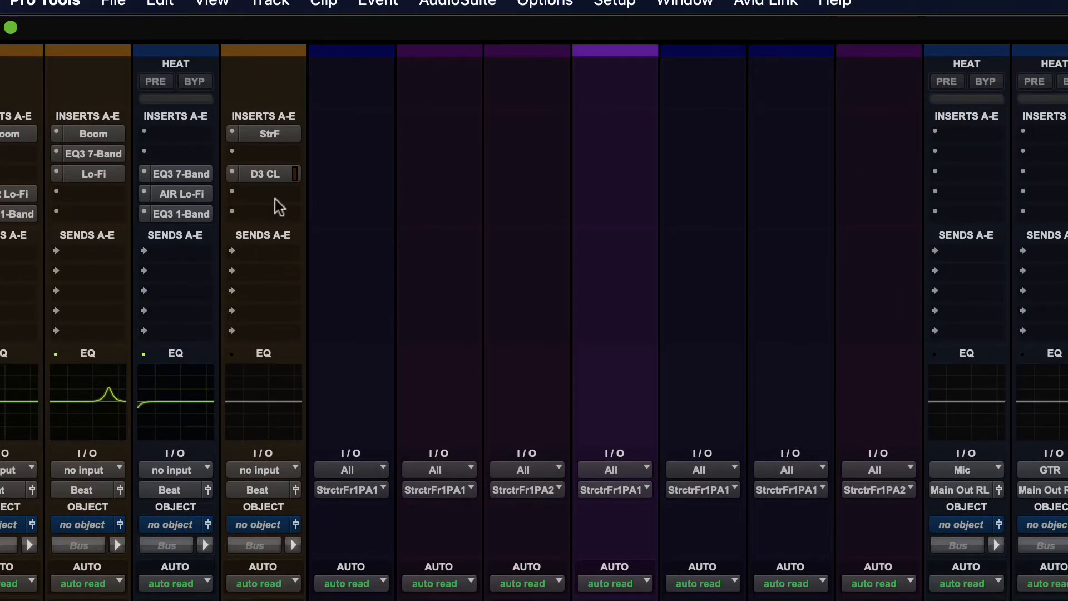
Look at the list of Mix window views from the StructPerc channel's Inserts A-E and Sends A-E headings.
click(251, 112)
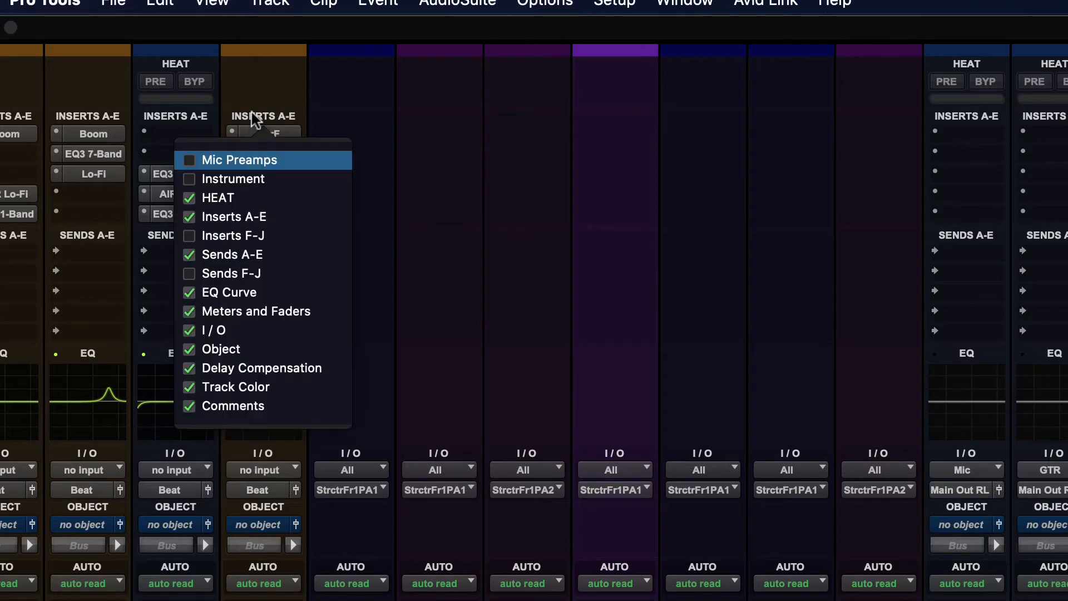
click(450, 229)
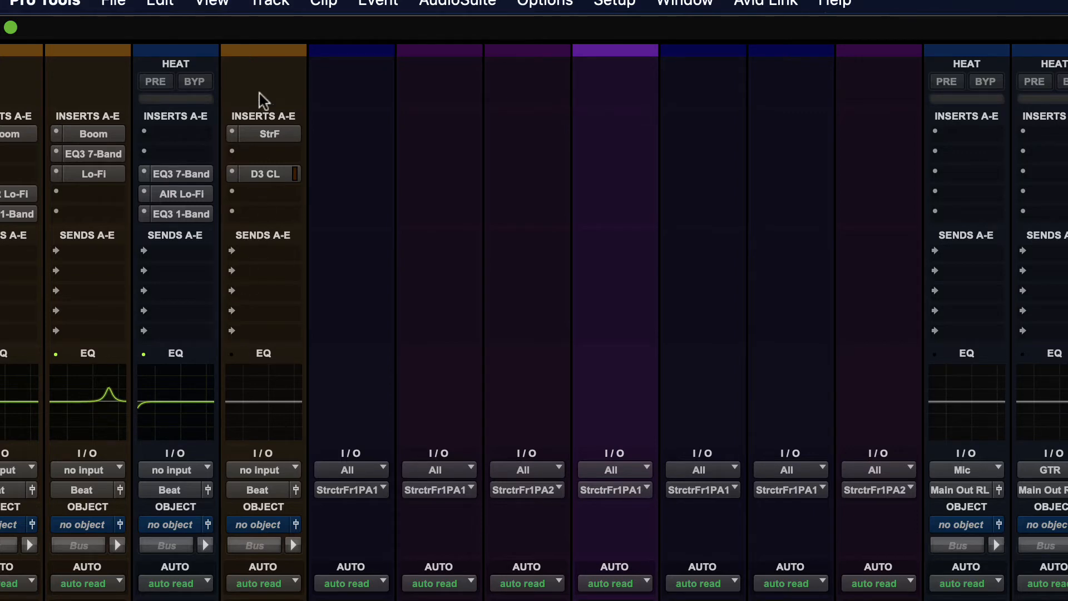
click(261, 232)
click(262, 232)
click(260, 233)
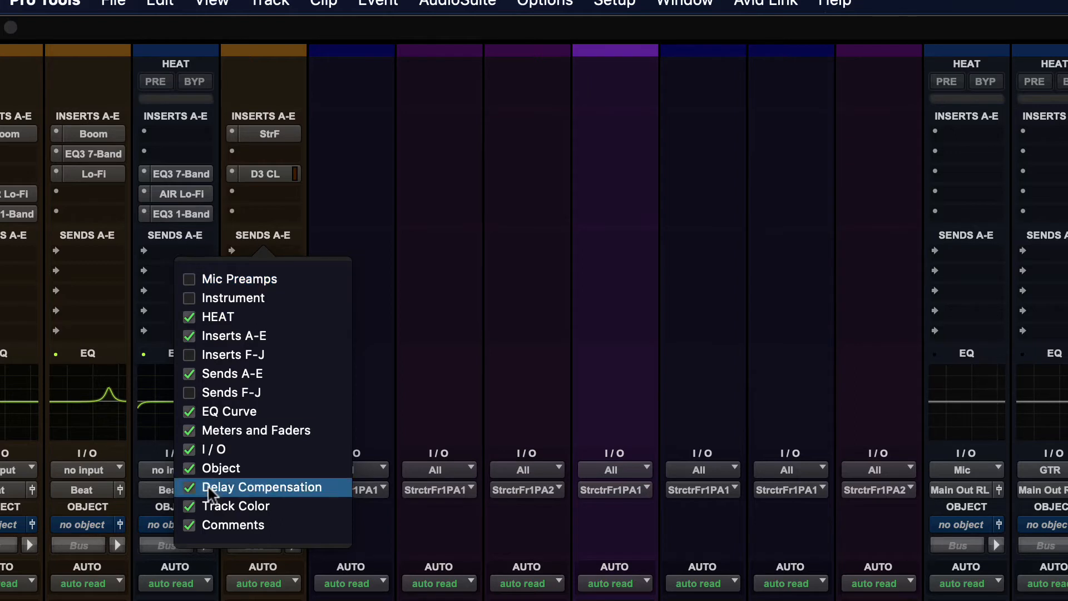
click(448, 309)
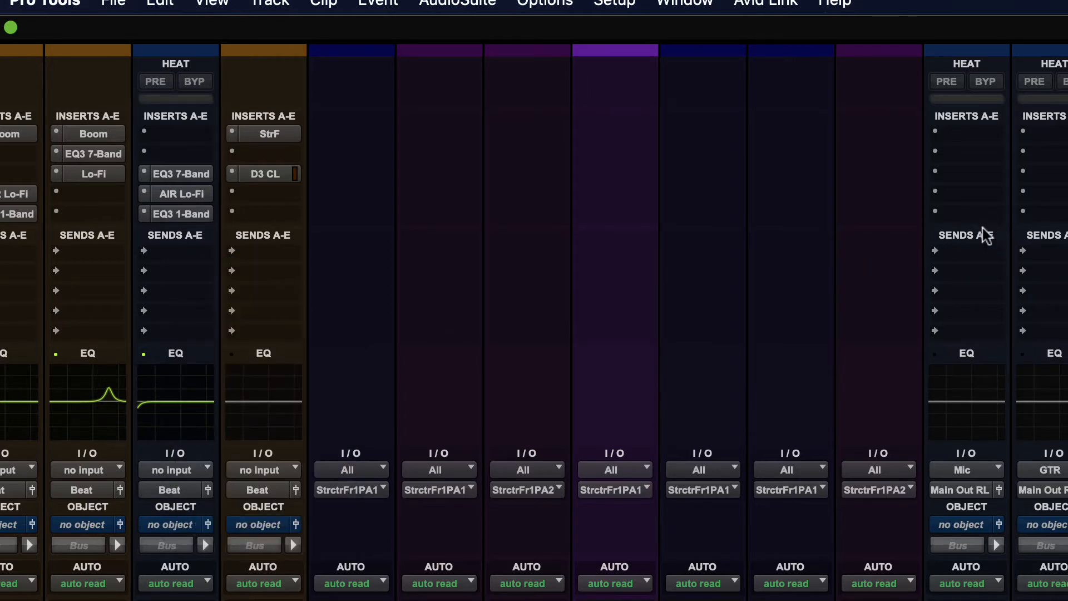
Hide the HEAT and EQ Curve sections on the Mix window channel strips.
click(963, 121)
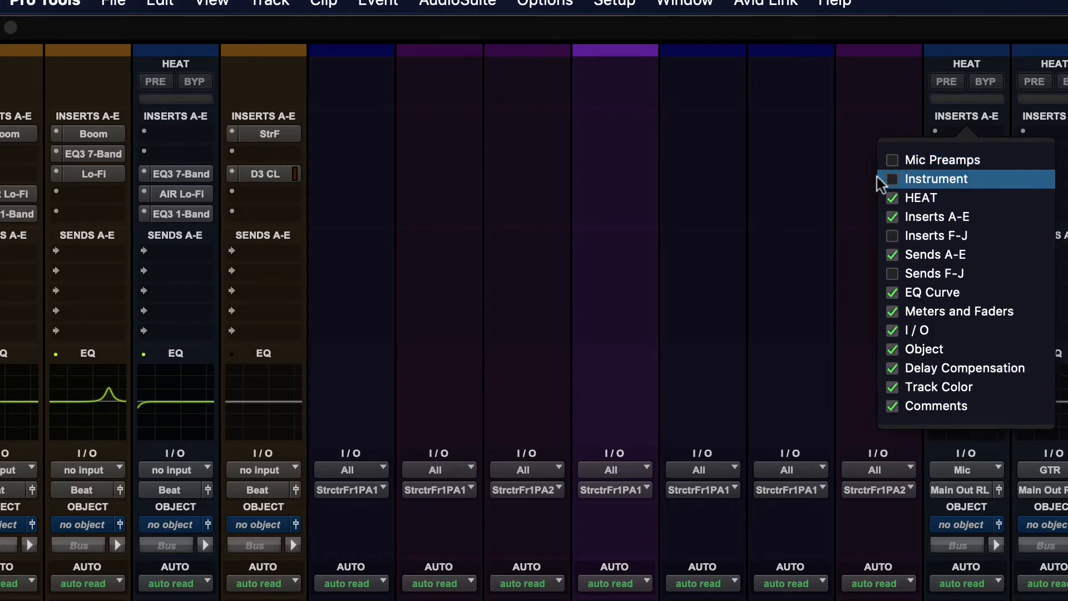
click(893, 200)
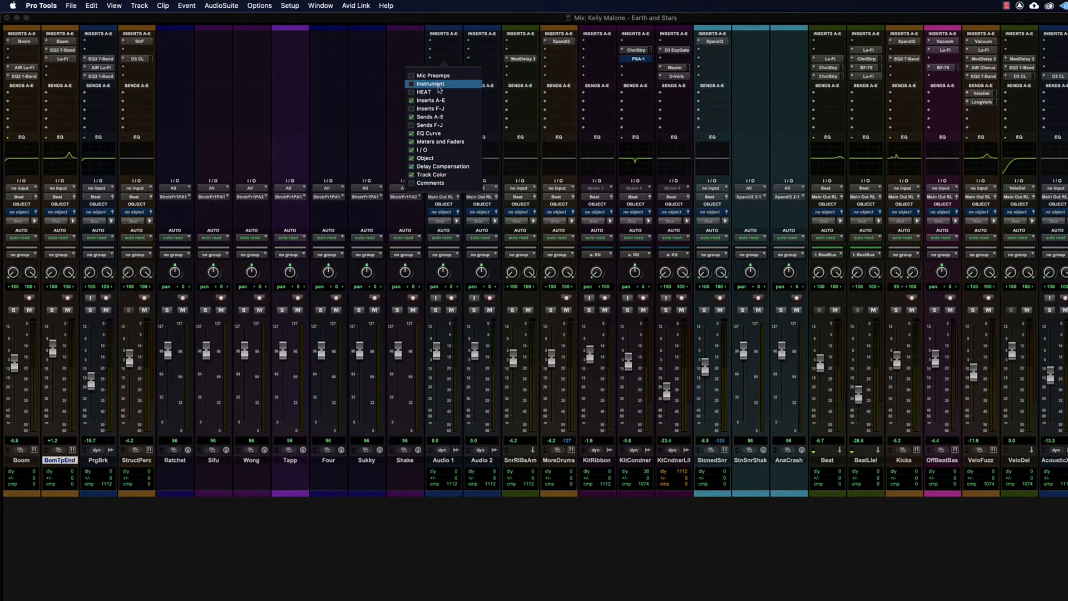
click(370, 100)
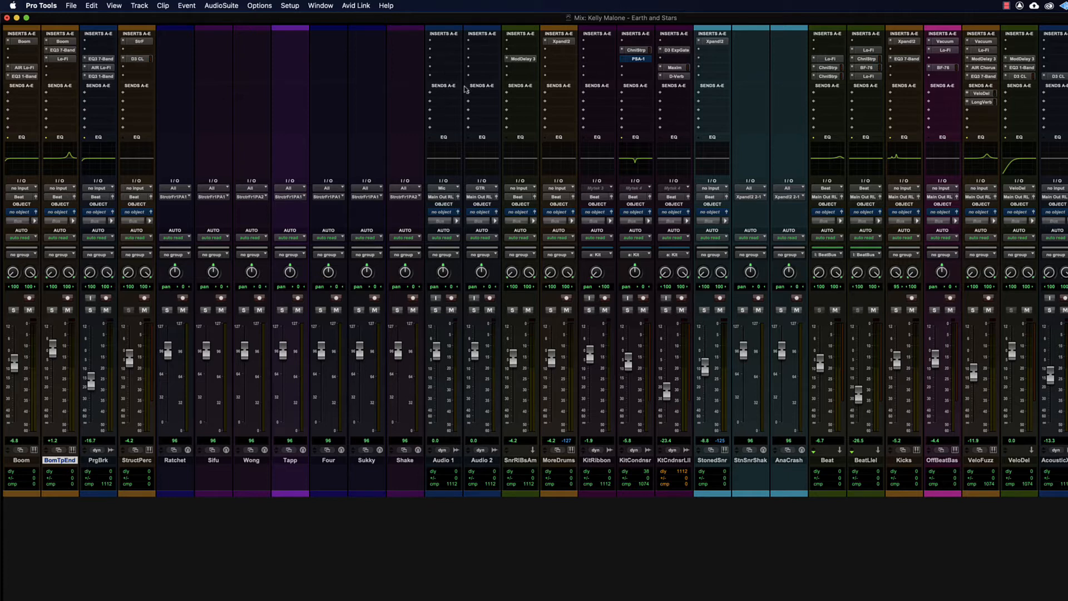
right_click(440, 138)
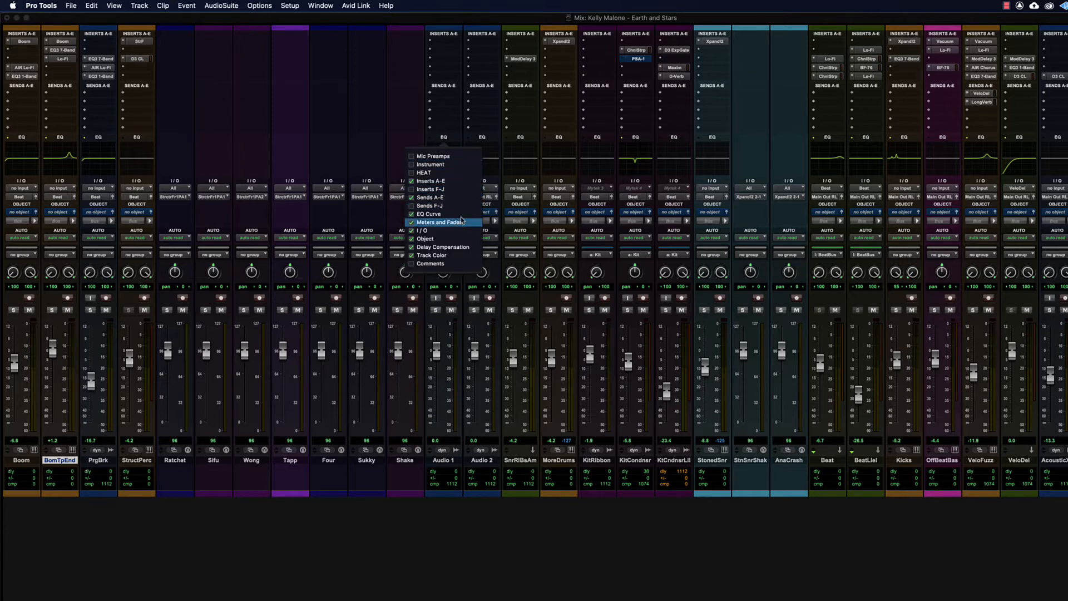
click(426, 214)
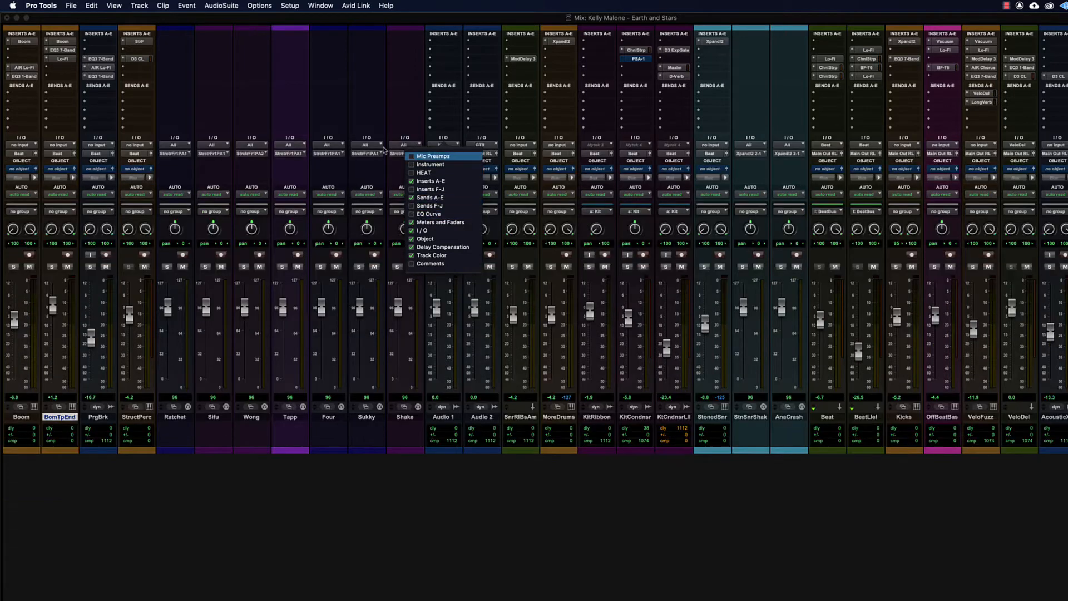
click(459, 503)
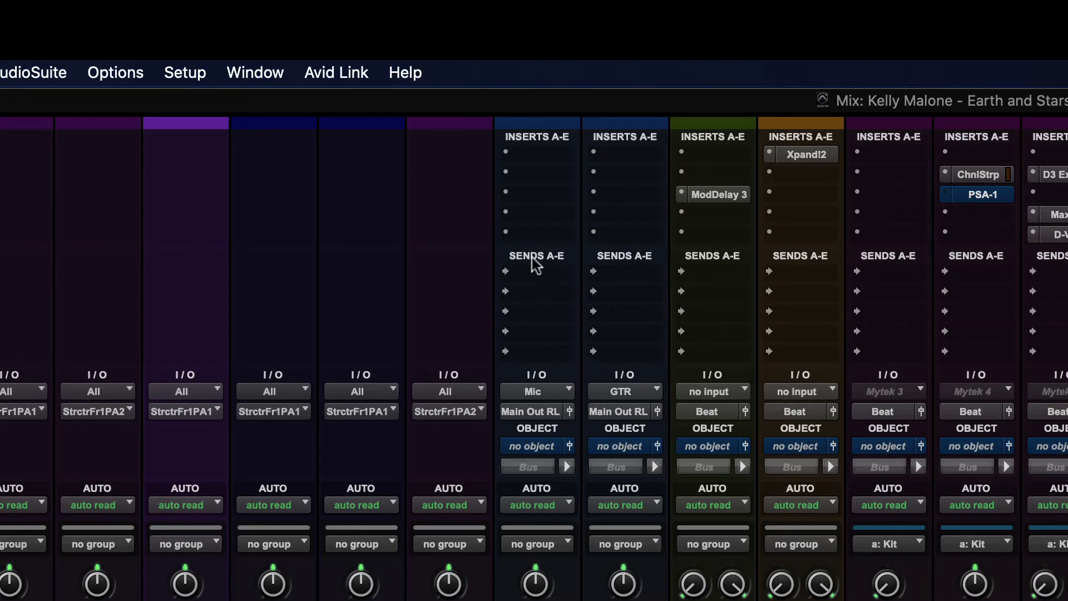
Hide the Sends A-E section directly from its heading on the Audio 1 channel and show it again.
alt+click(532, 252)
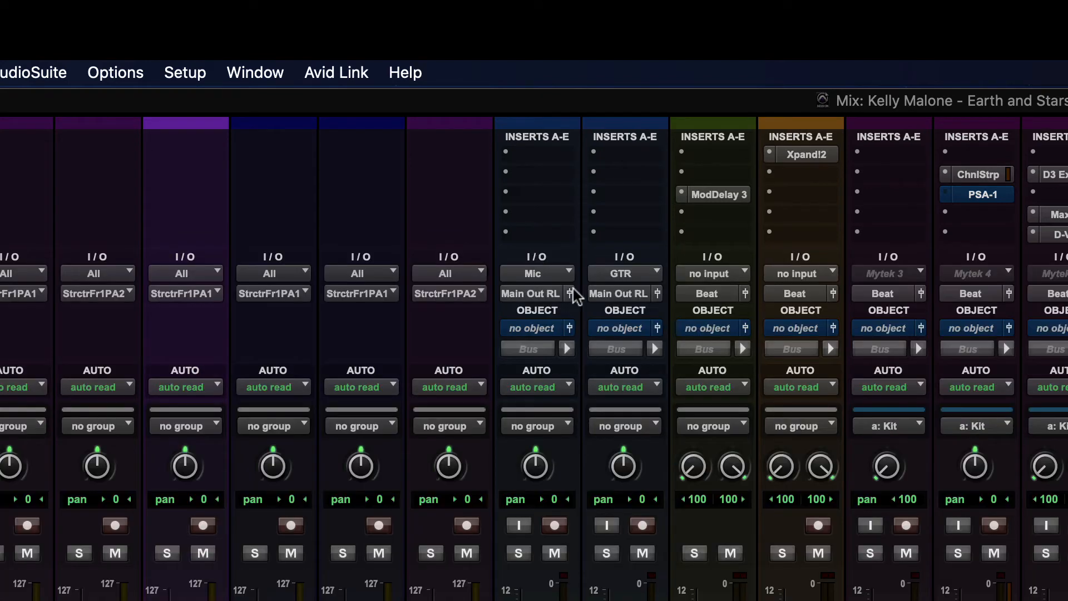
right_click(535, 145)
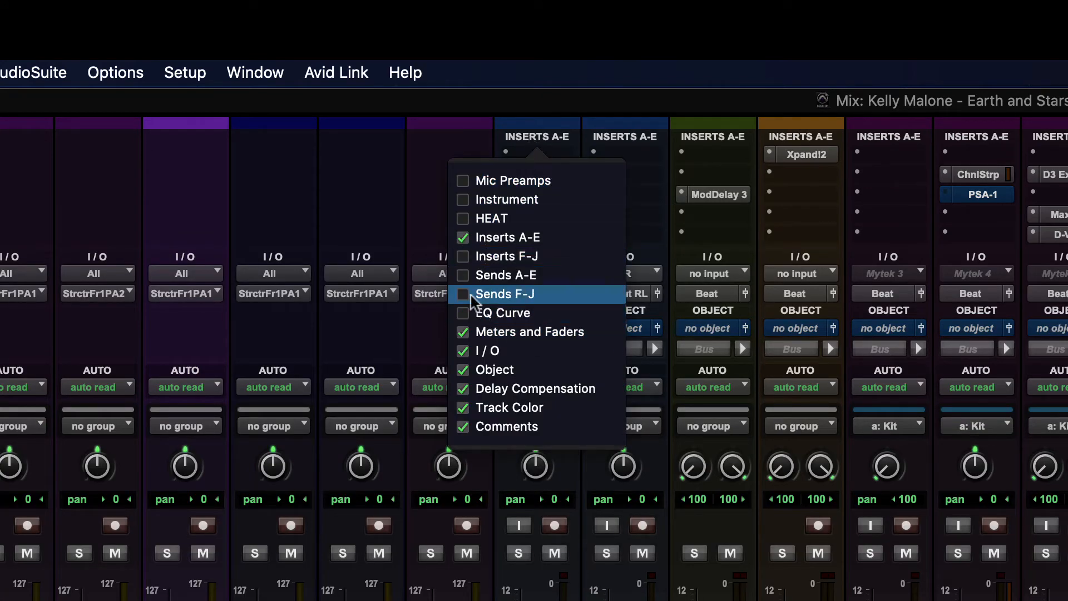
click(462, 281)
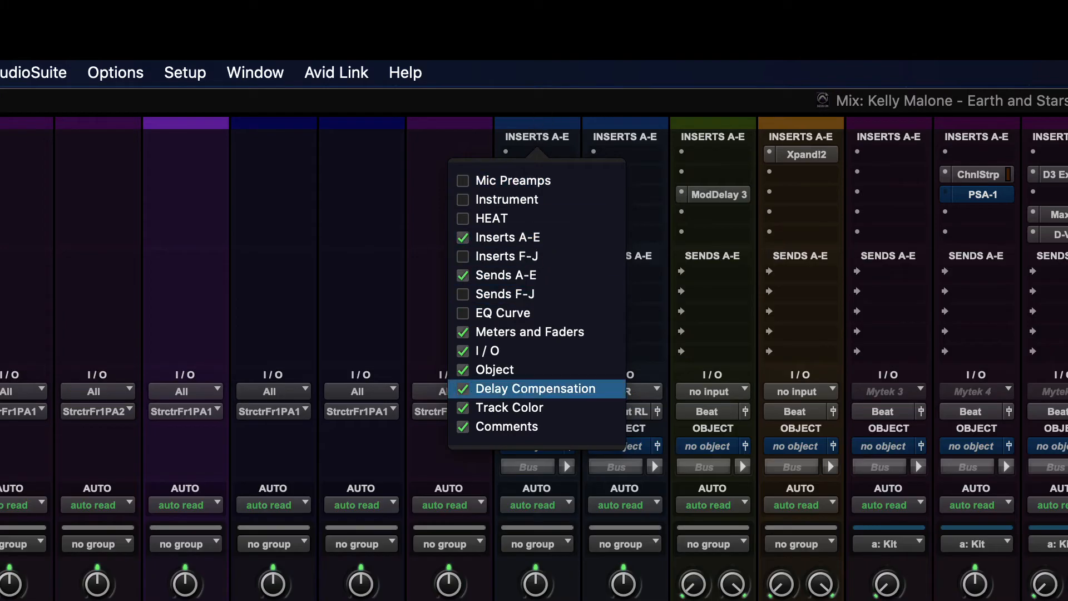
key(Escape)
Hide the Comments section on the Mix window channel strips.
right_click(534, 137)
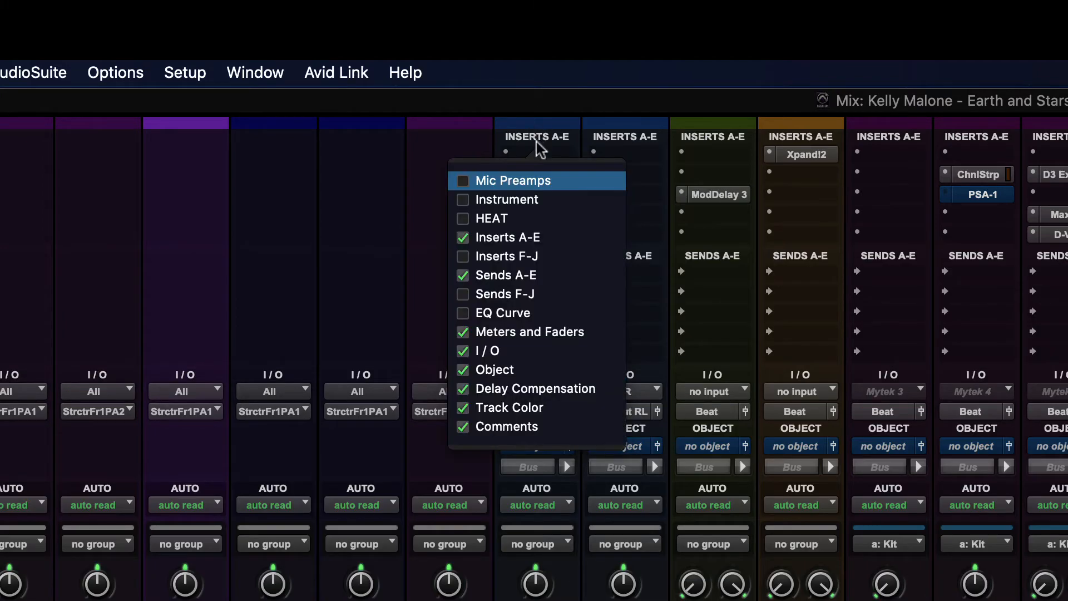
click(464, 426)
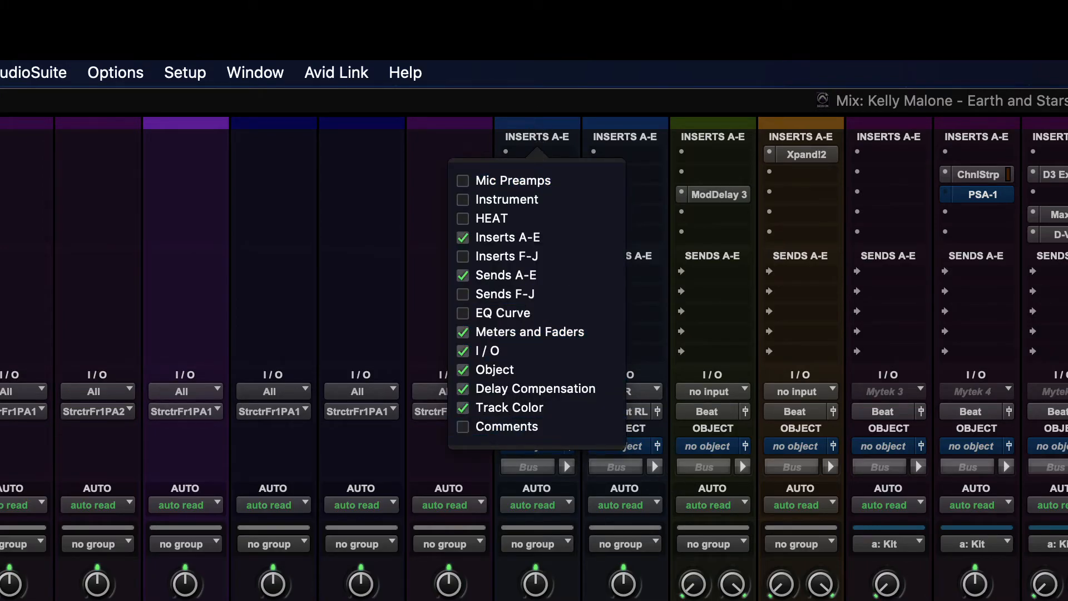
key(Escape)
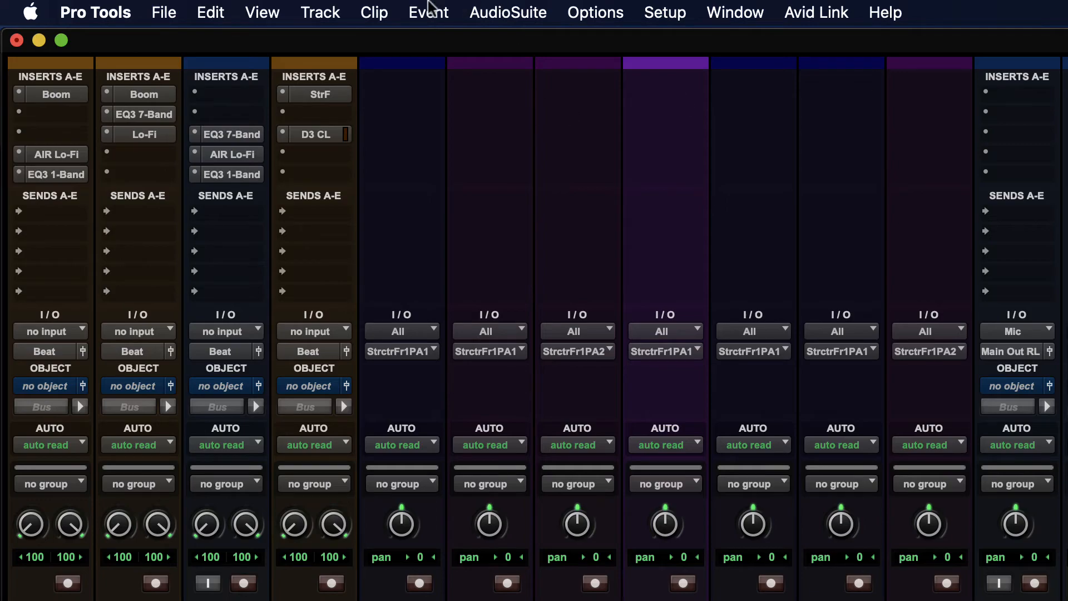
Switch the Mix window to Narrow Mix and back to full-width channel strips.
click(253, 11)
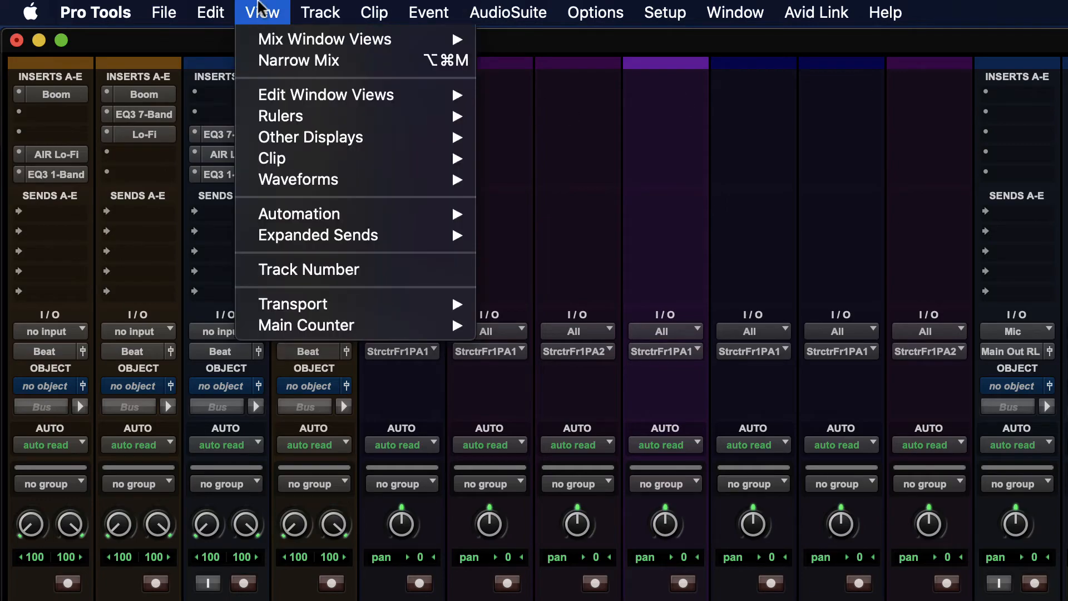
click(286, 66)
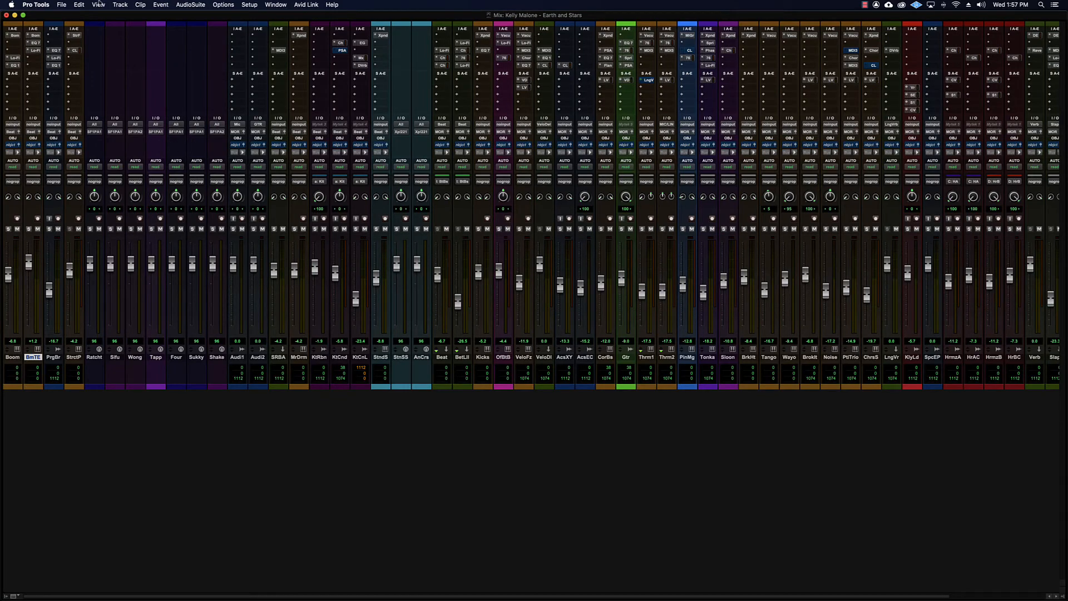
click(79, 4)
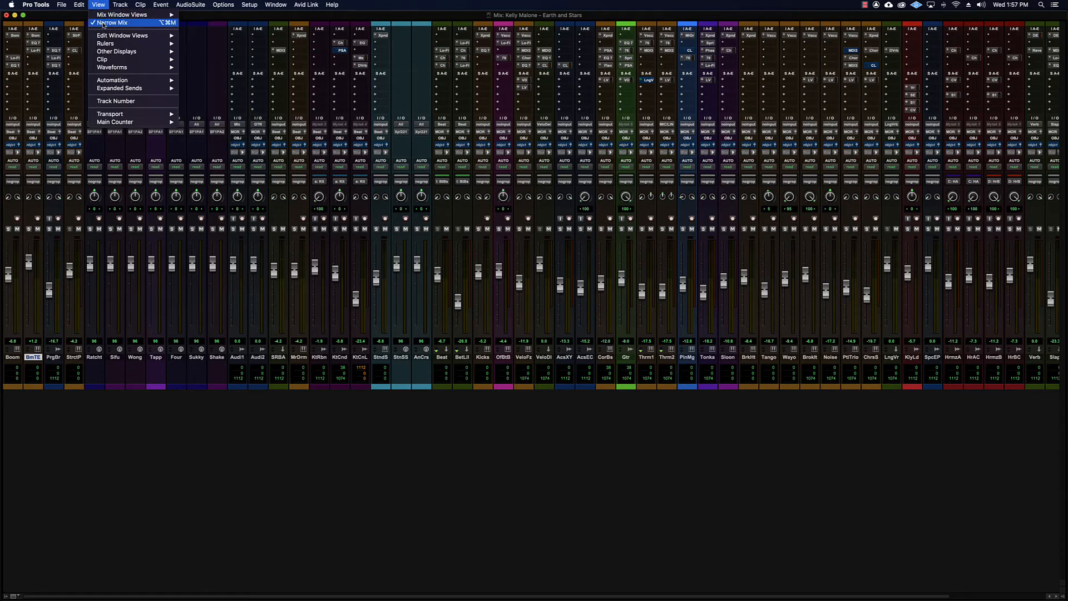
click(103, 23)
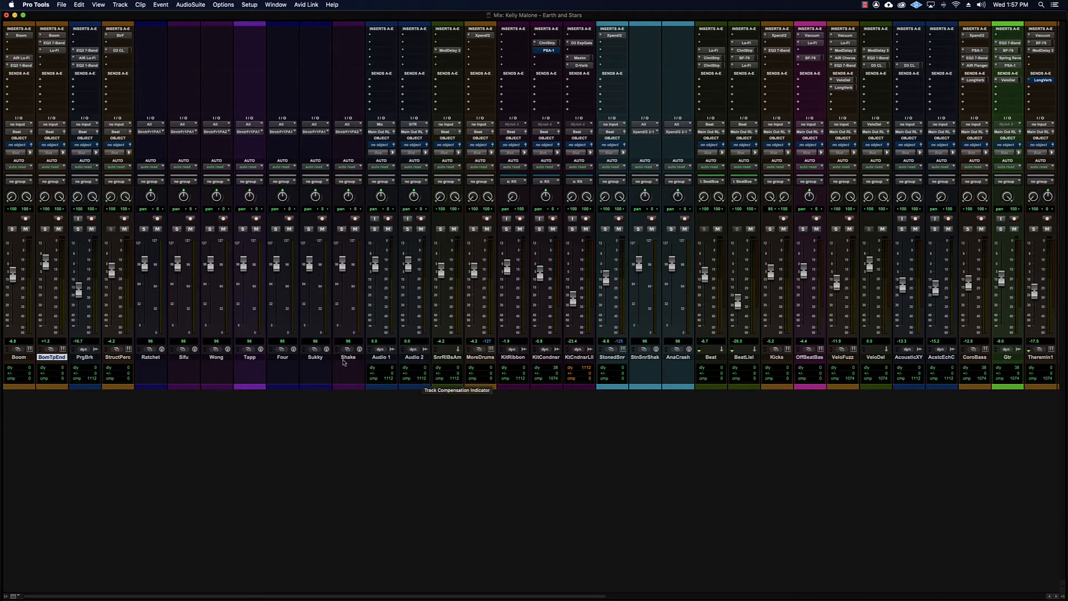
Show the track list in the Mix window, and use it to hide the BoomTopEnd track and show it again.
click(4, 596)
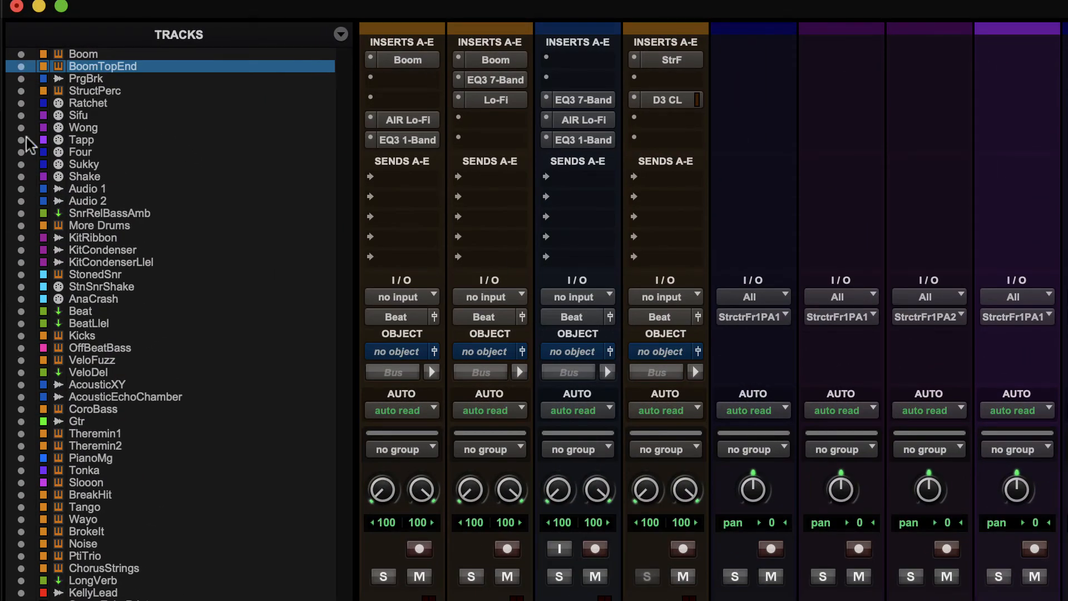
click(22, 67)
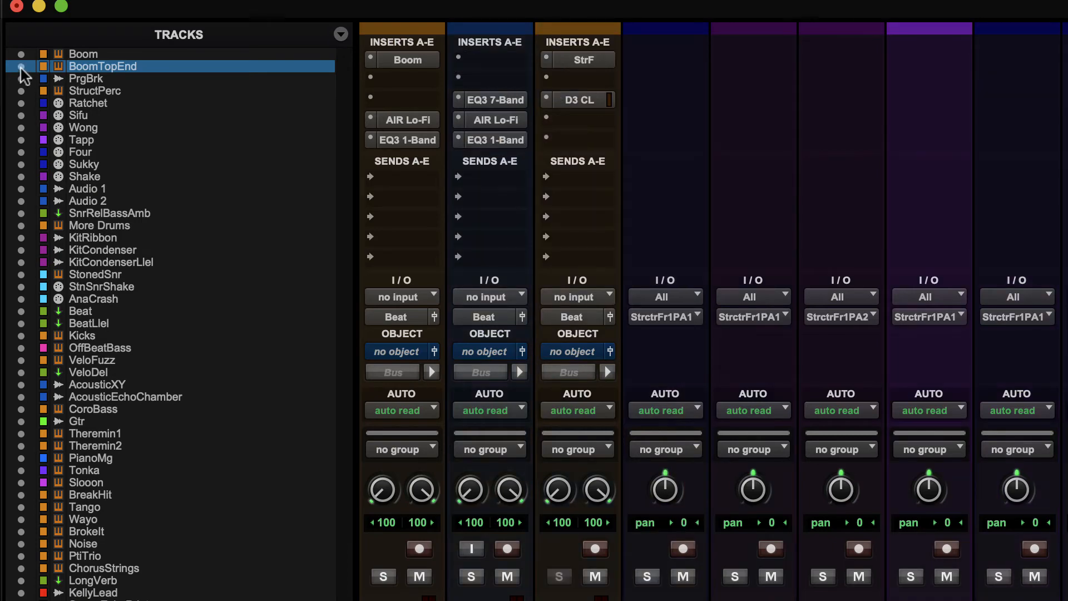
click(21, 66)
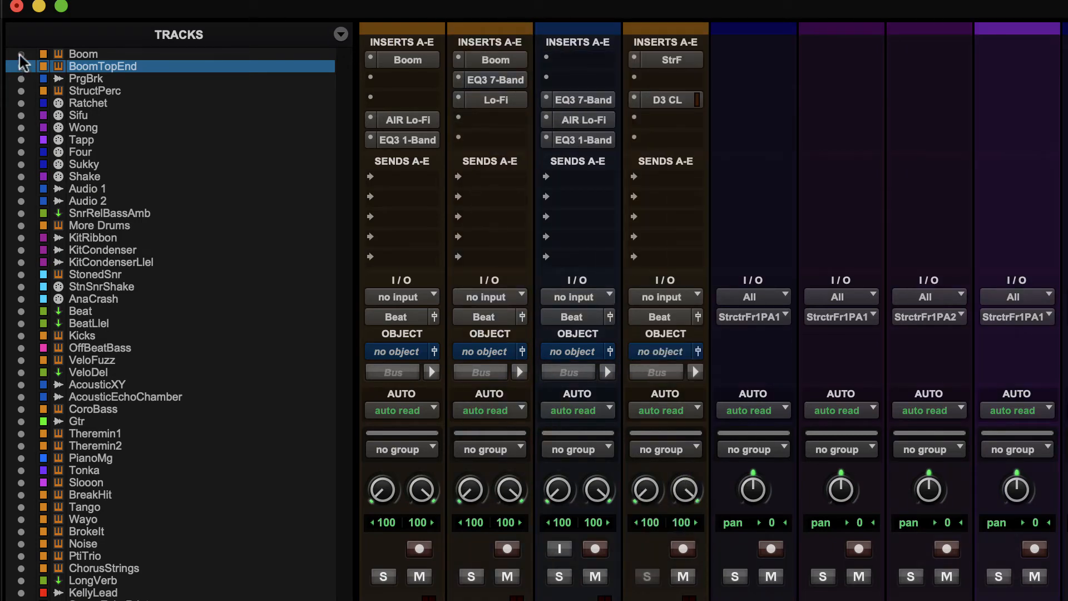
Hide every track from the track list, then show only Boom, BoomTopEnd, StructPerc and Sukky.
drag(18, 248, 19, 250)
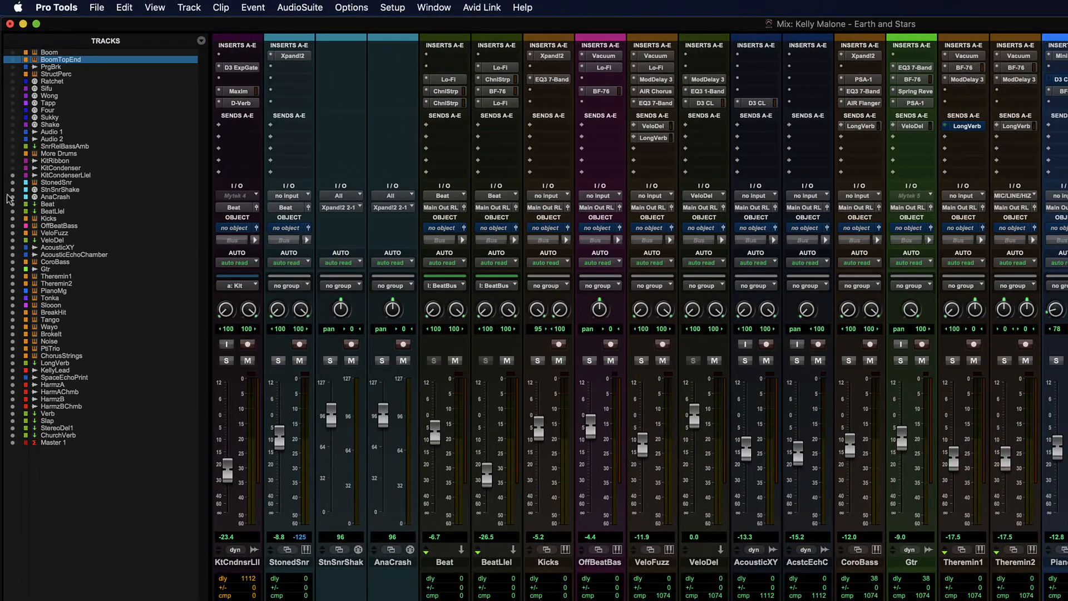
drag(9, 199, 13, 477)
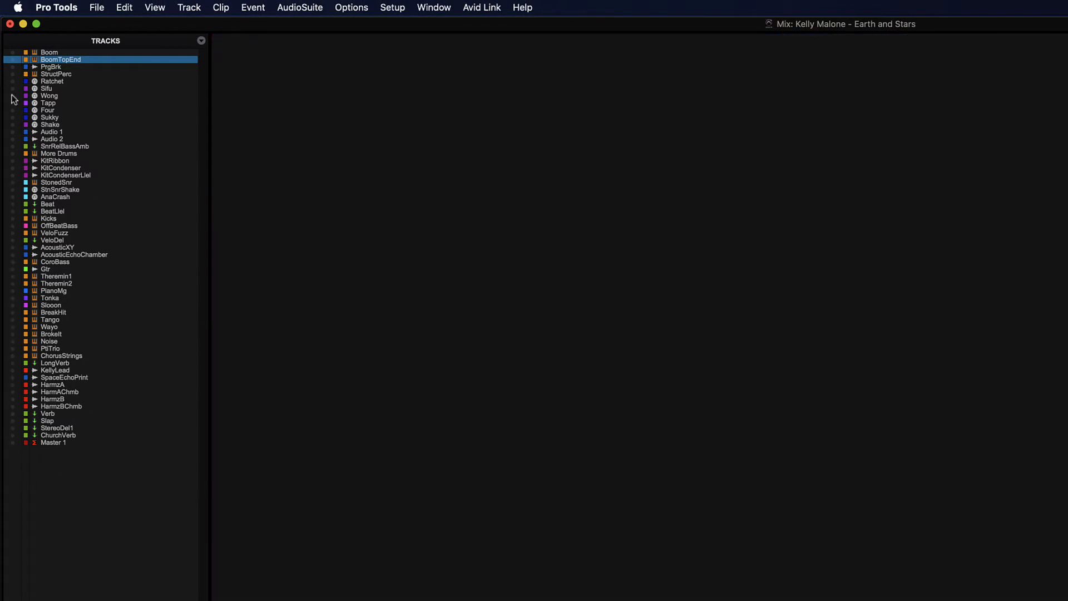
click(13, 52)
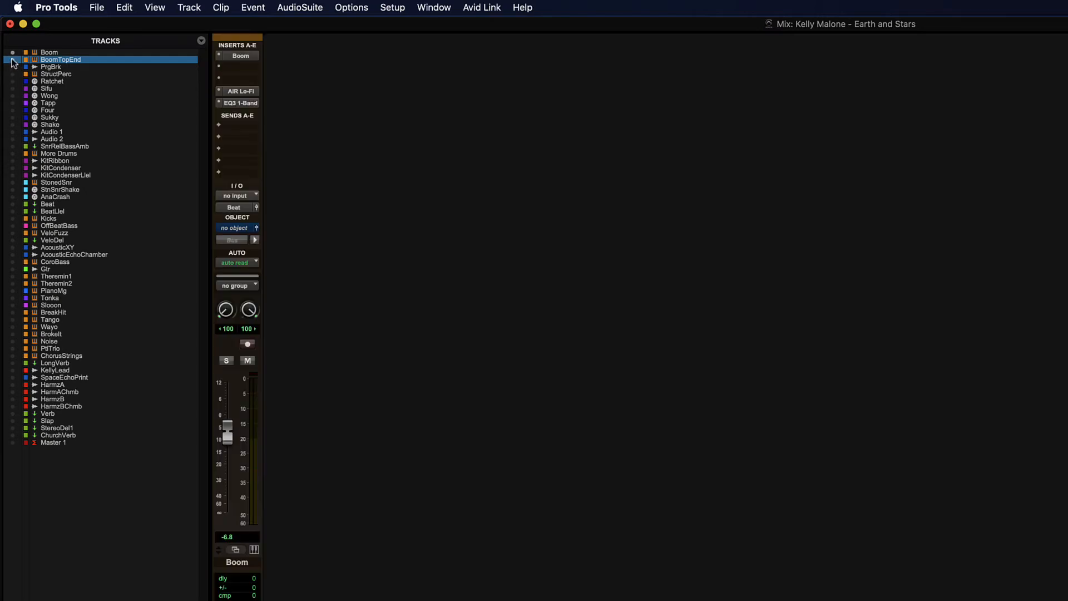
click(12, 60)
click(13, 74)
click(12, 117)
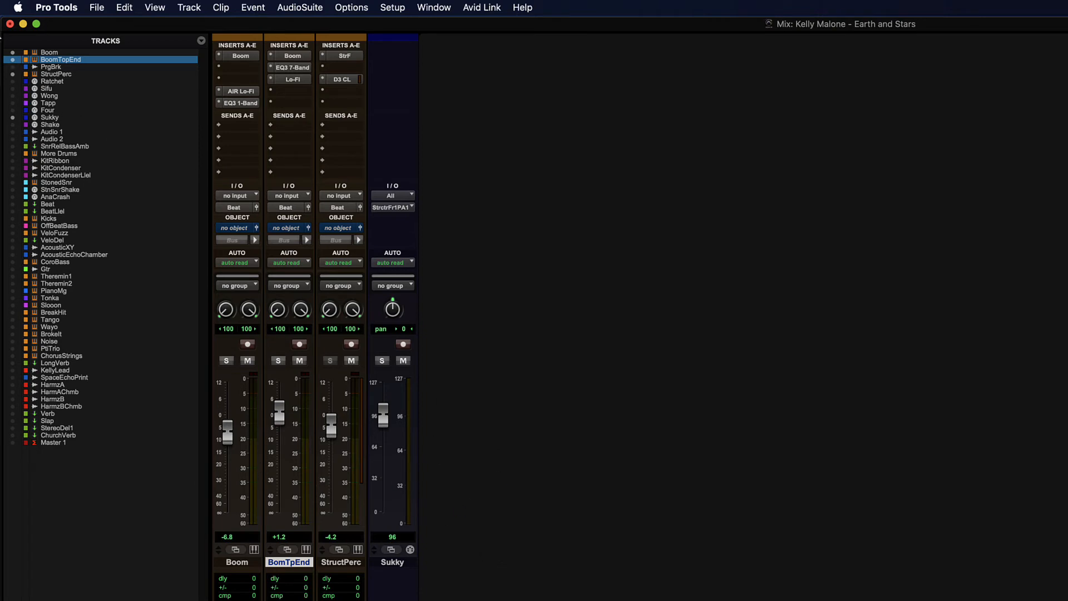
Toggle the Boom track's visibility, then hide the remaining visible tracks and show all tracks again.
click(12, 52)
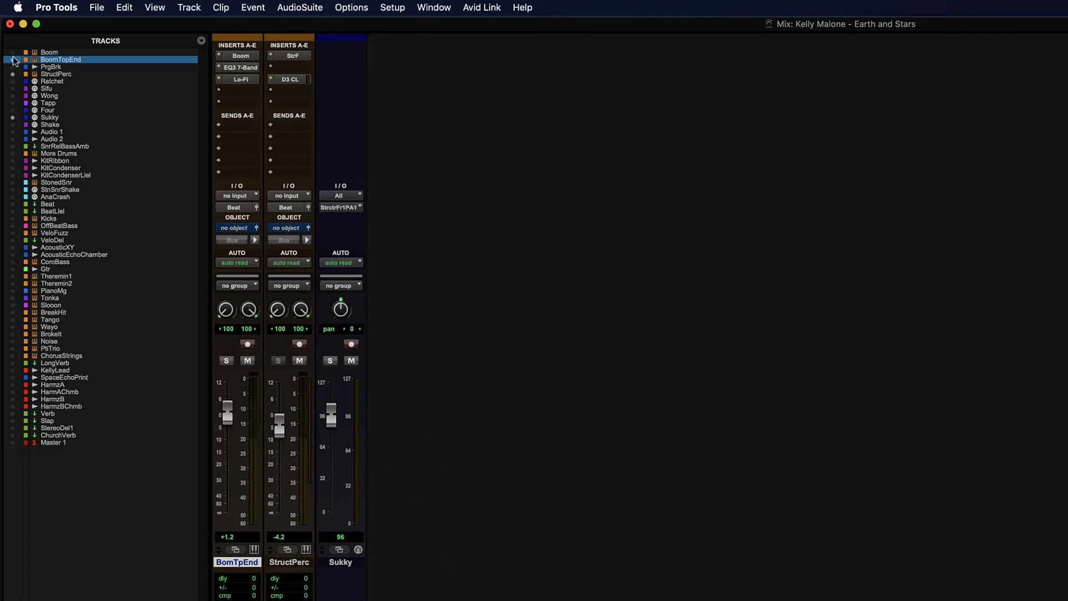
click(12, 52)
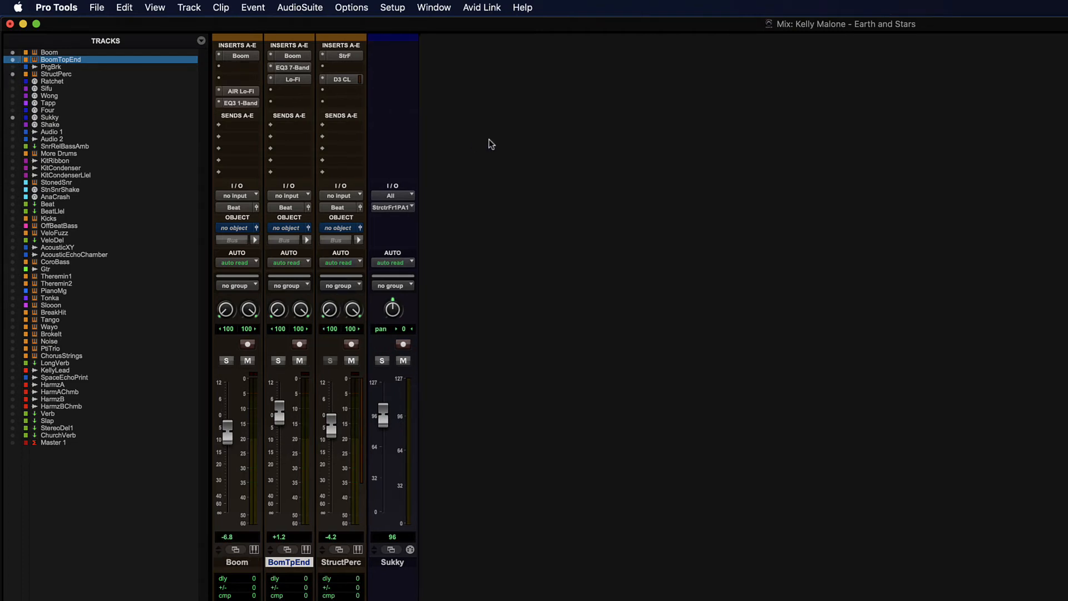
click(13, 52)
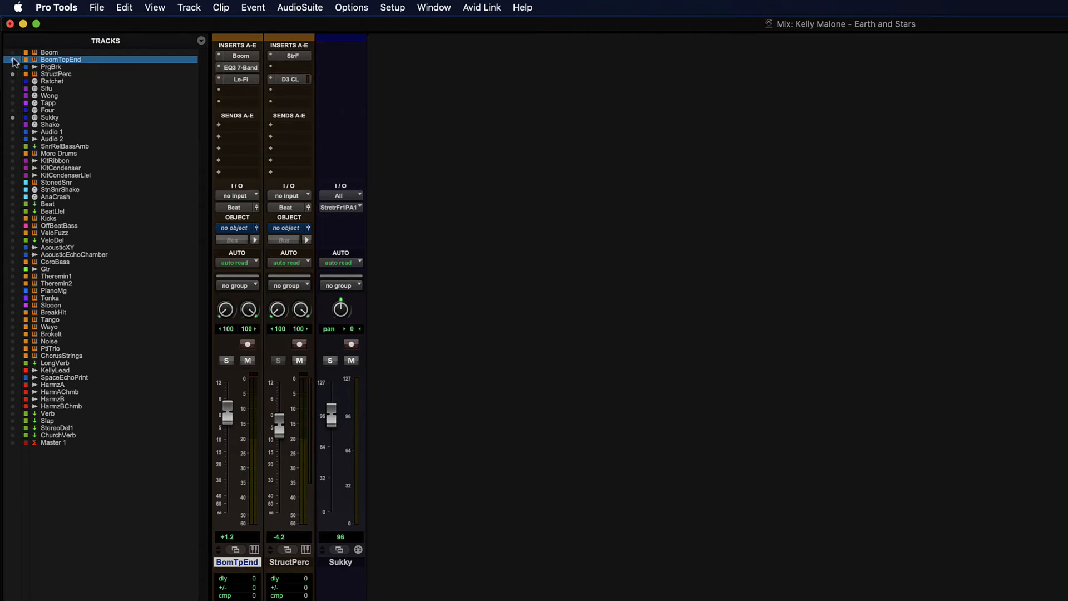
click(12, 59)
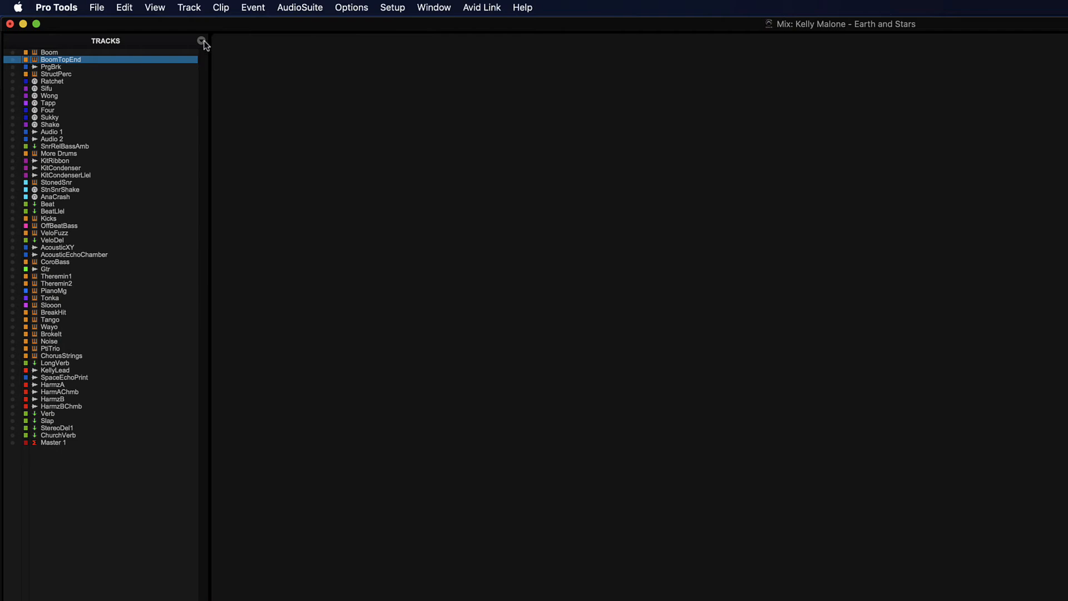
click(202, 41)
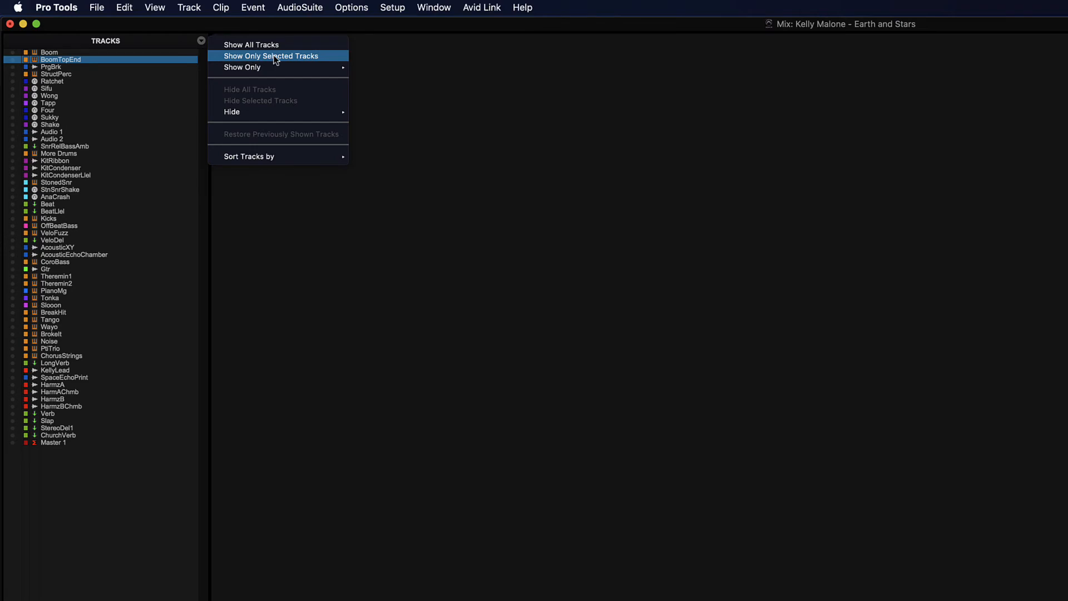
click(264, 45)
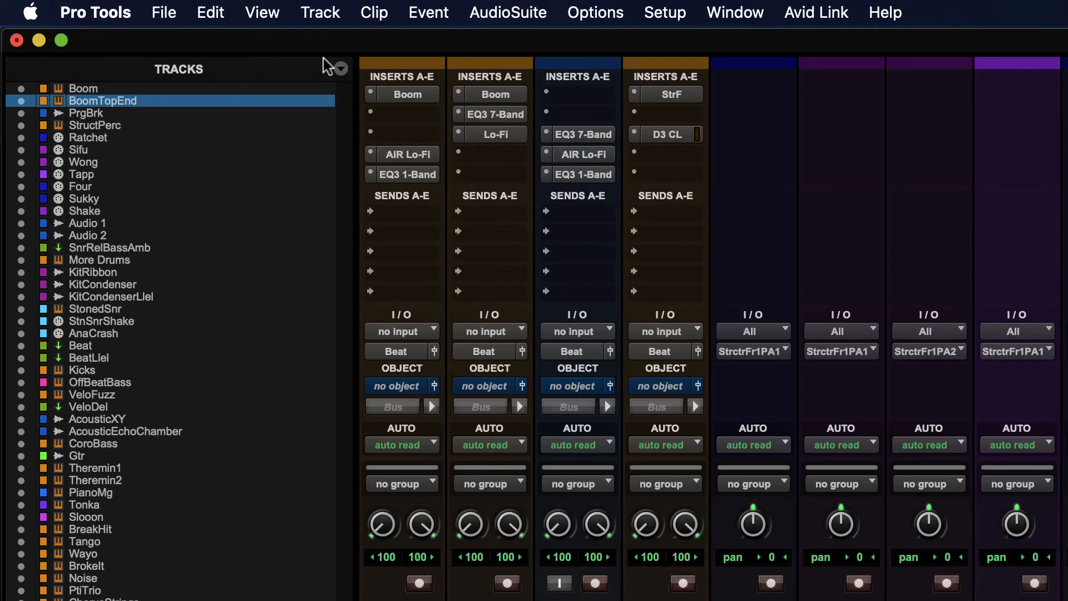
Limit the Mix window to only the Aux tracks, then show all tracks again.
click(341, 68)
mouse_move(386, 118)
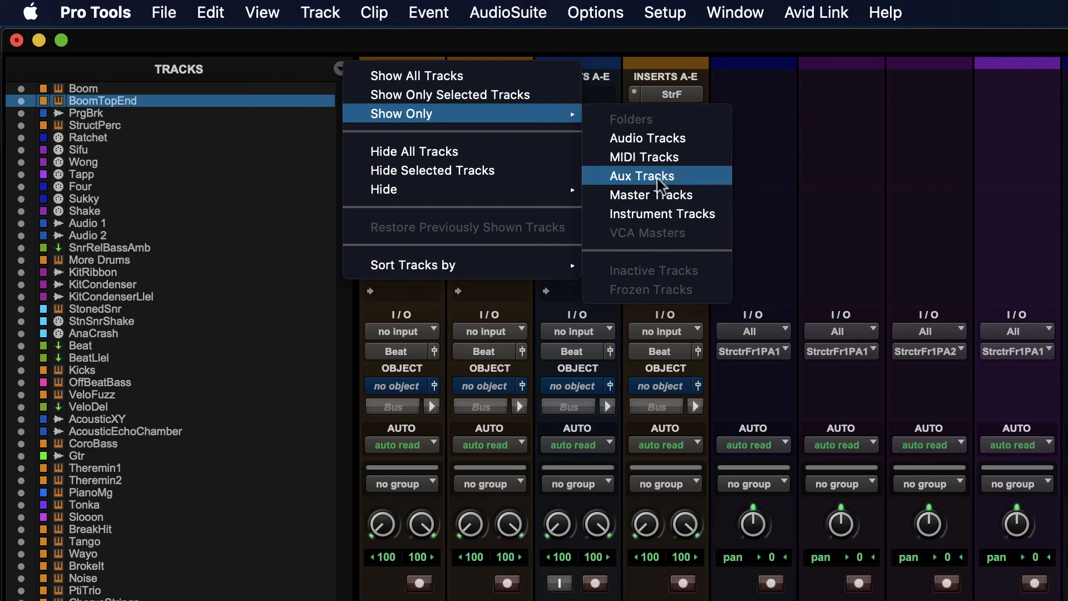
click(641, 178)
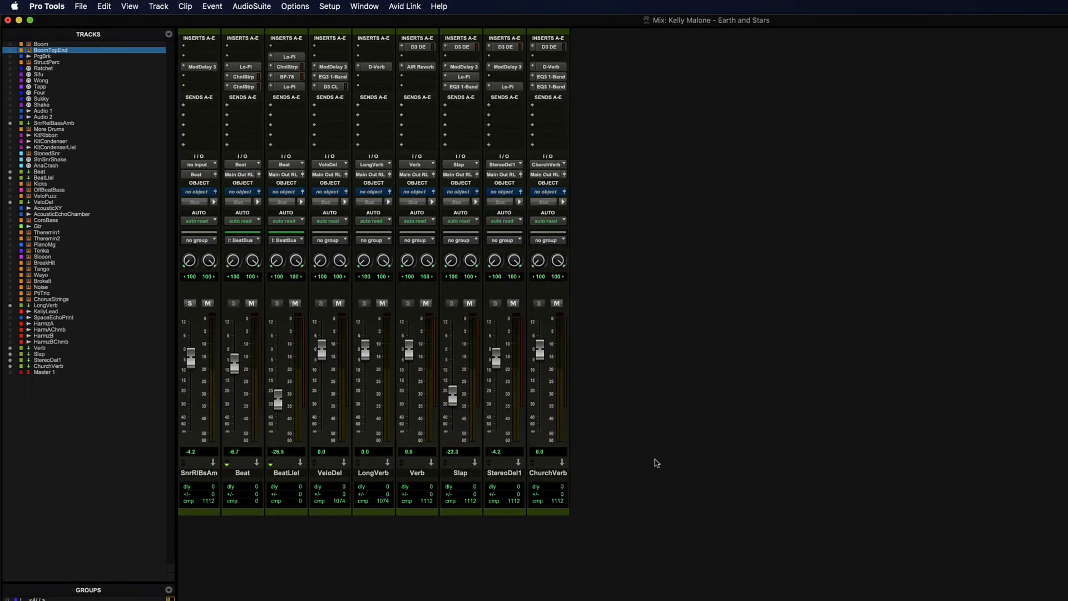
click(168, 34)
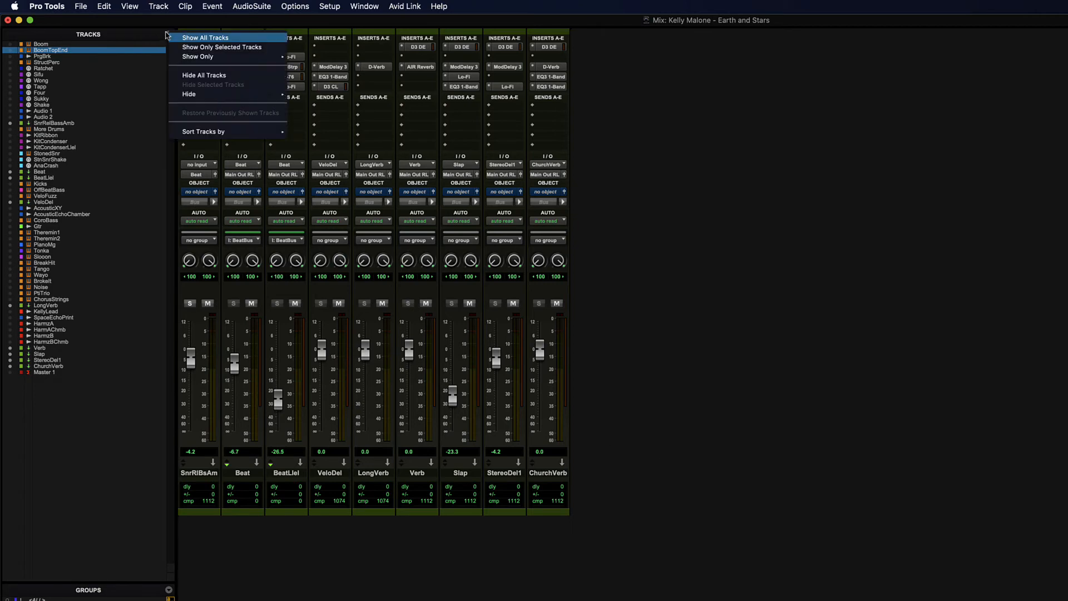
click(210, 38)
Hide all tracks in the Mix window, then restore the previously shown tracks.
click(168, 34)
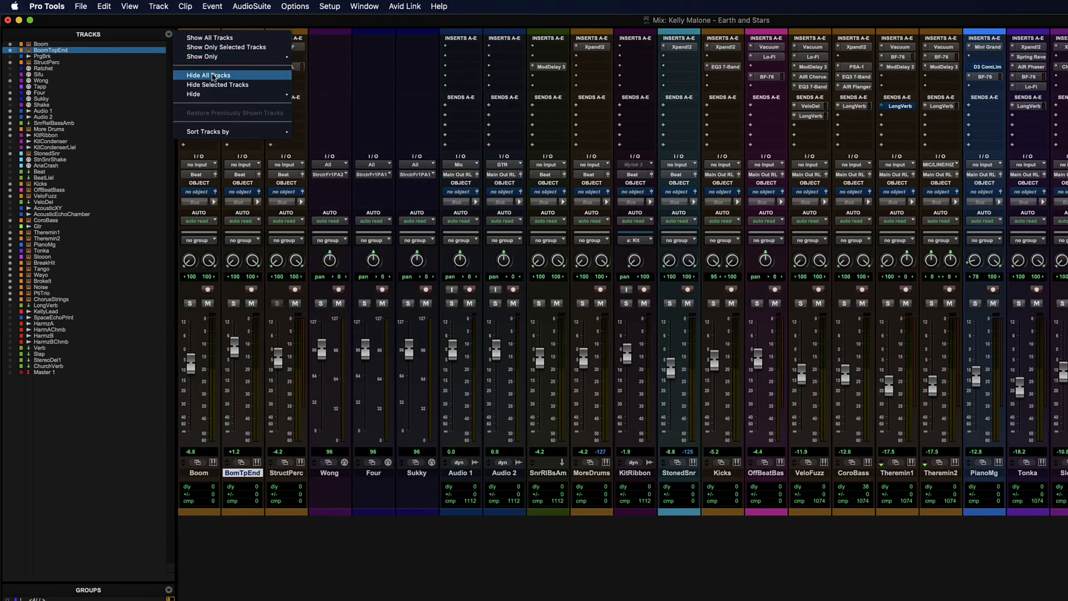
click(212, 75)
click(170, 35)
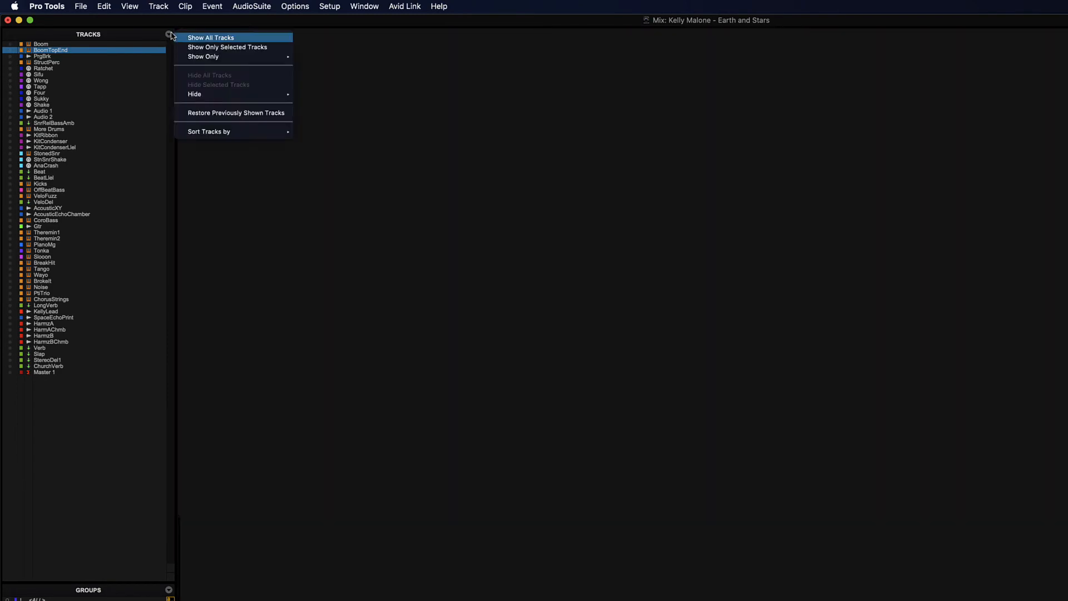
click(264, 114)
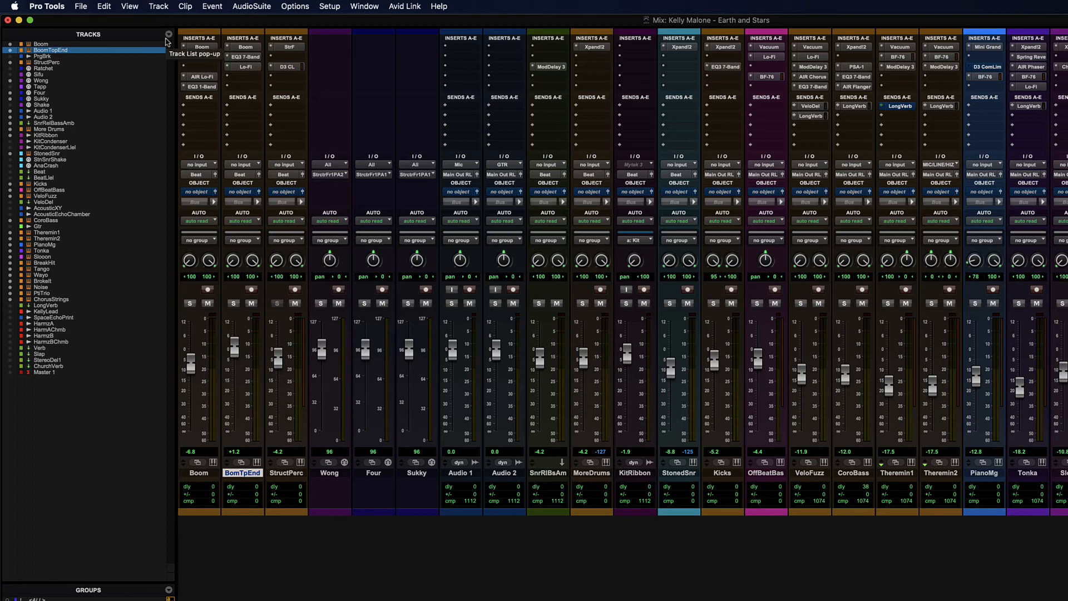
click(168, 36)
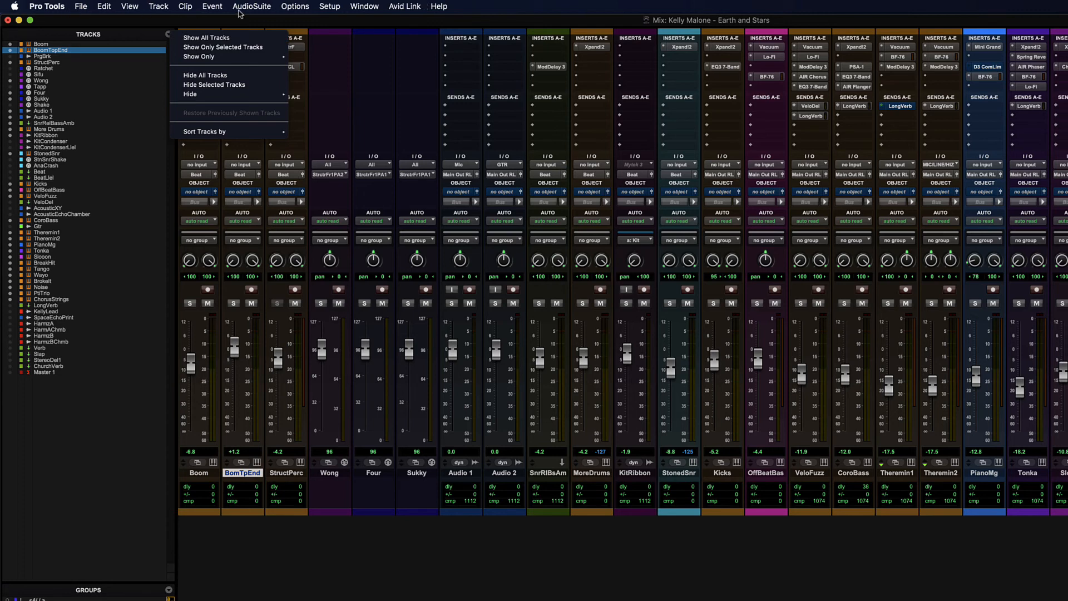
click(169, 35)
click(170, 37)
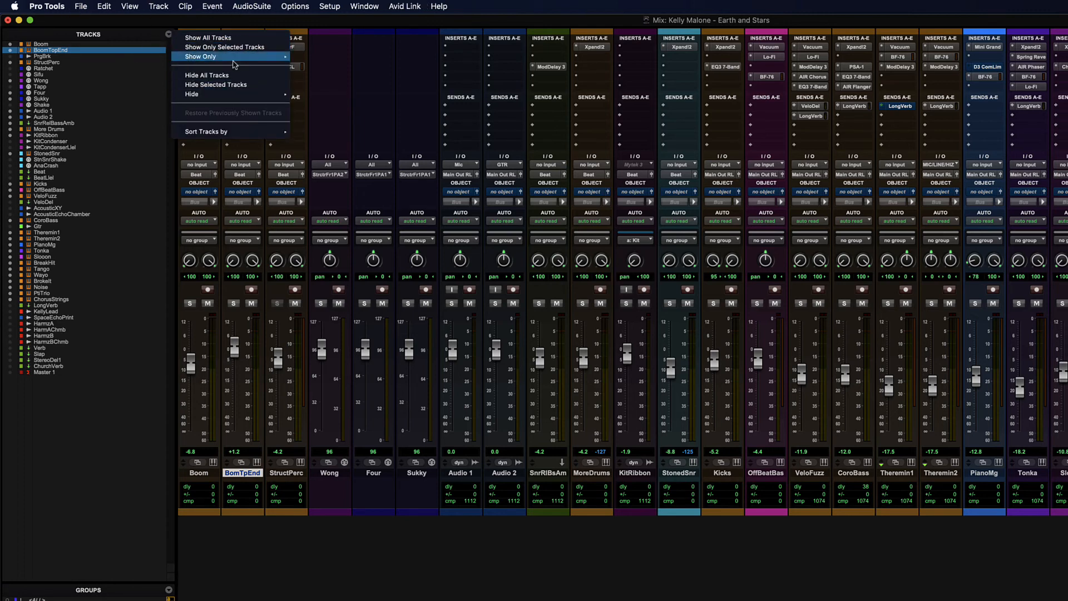
mouse_move(234, 56)
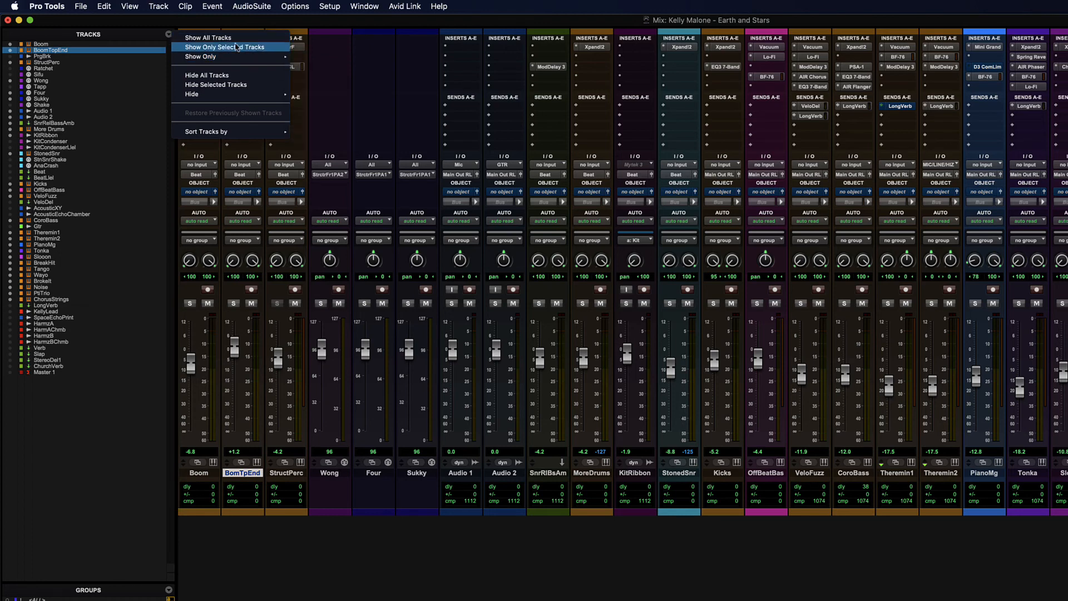
click(126, 65)
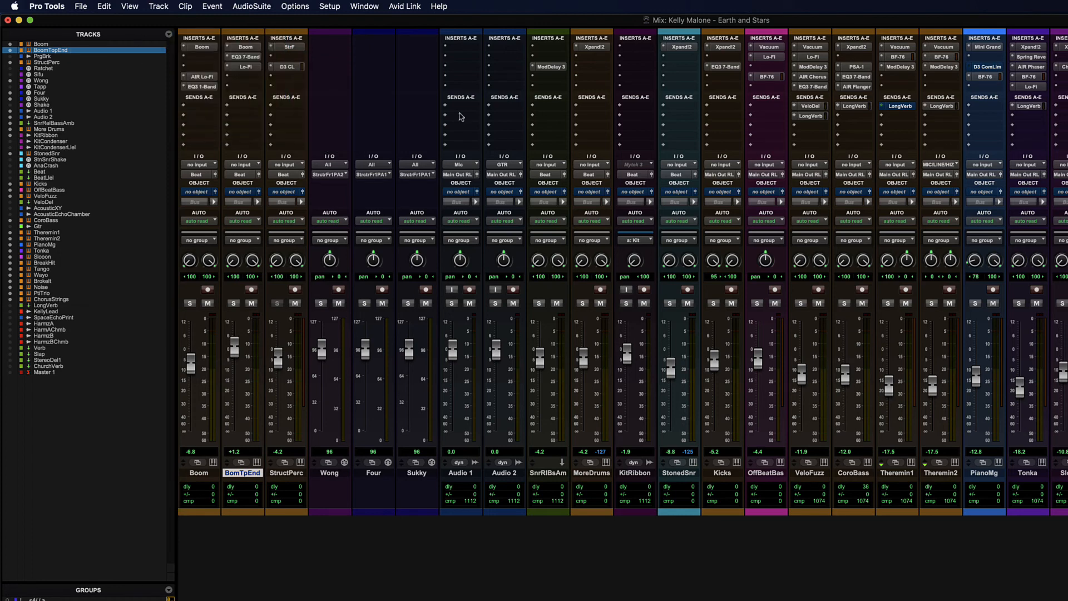
Switch from the Mix window to the Edit window.
key(super+equal)
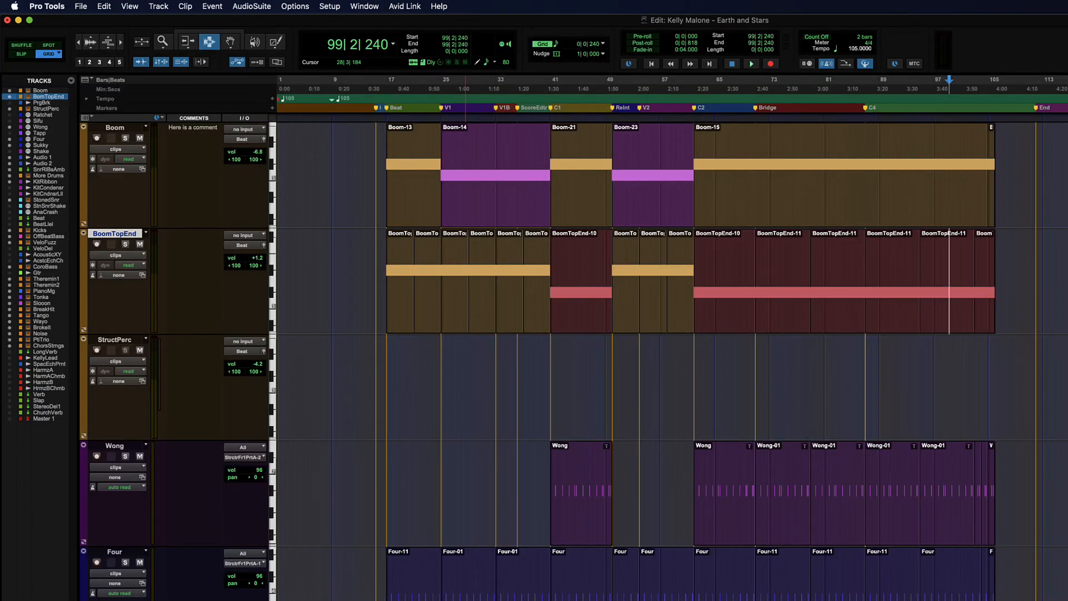
key(super+Tab)
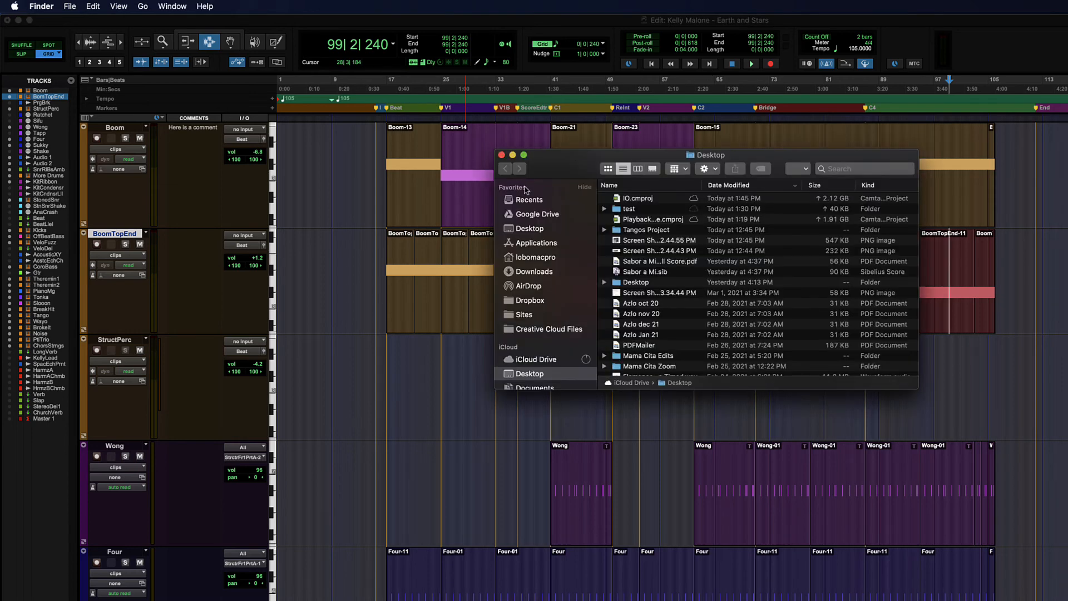
drag(539, 167, 504, 165)
click(465, 155)
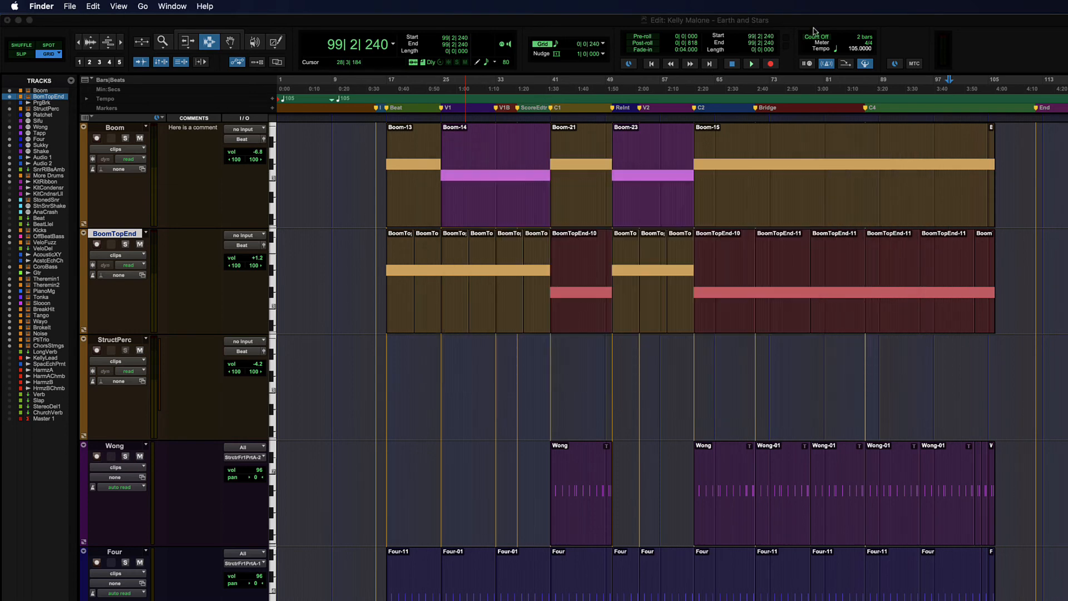
Examine the Edit window toolbar's display options for controls such as Transport, MIDI Controls and Output Meters.
click(451, 24)
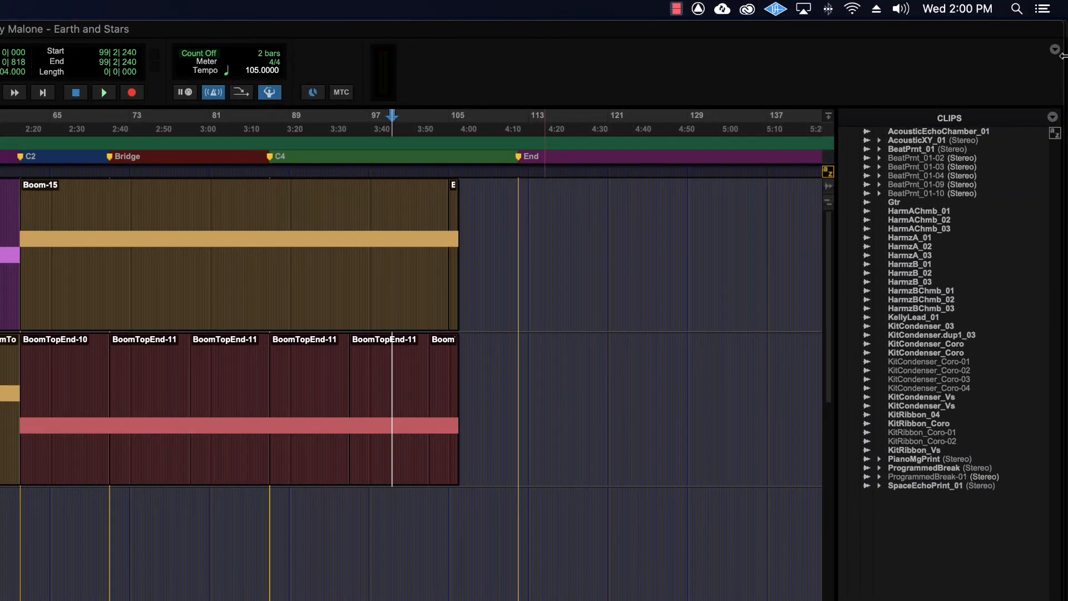
click(1055, 49)
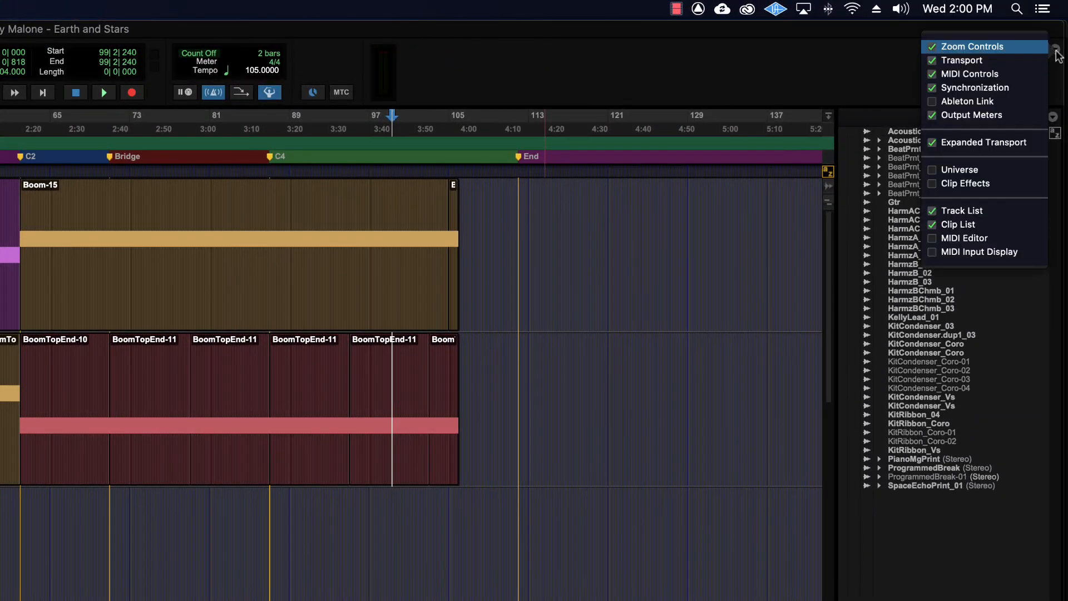
click(642, 34)
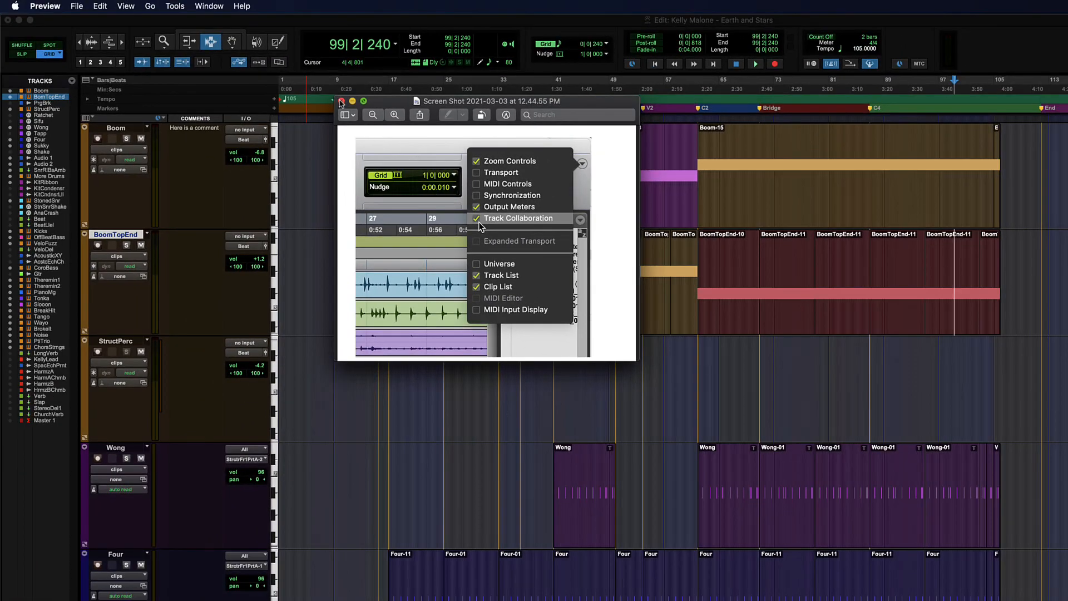
Close the screenshot of the toolbar display options and move the screenshot of the Track Collaboration controls aside.
click(341, 102)
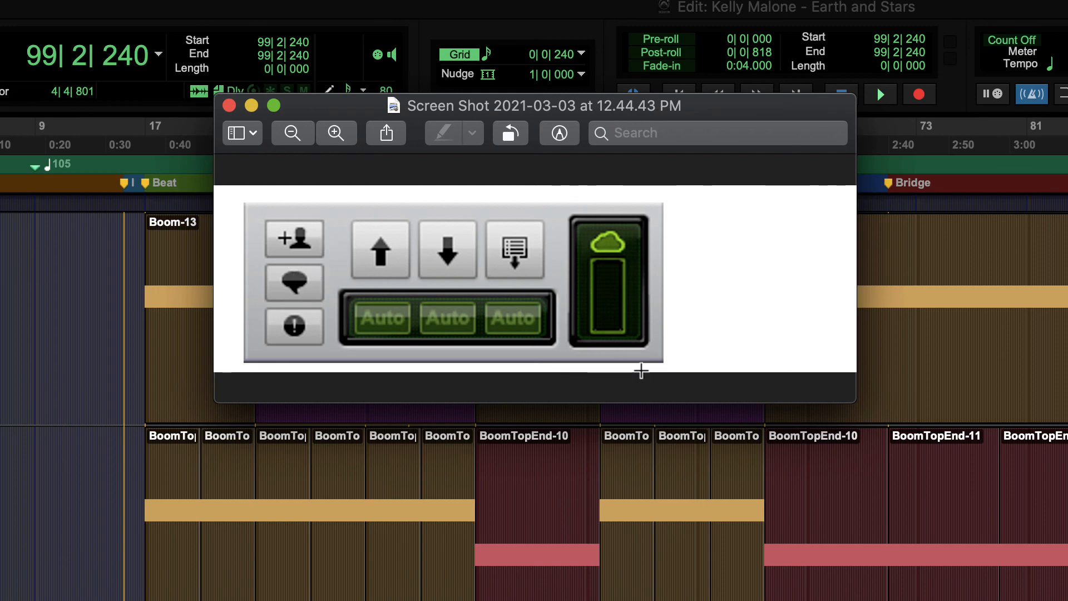
drag(436, 109, 245, 140)
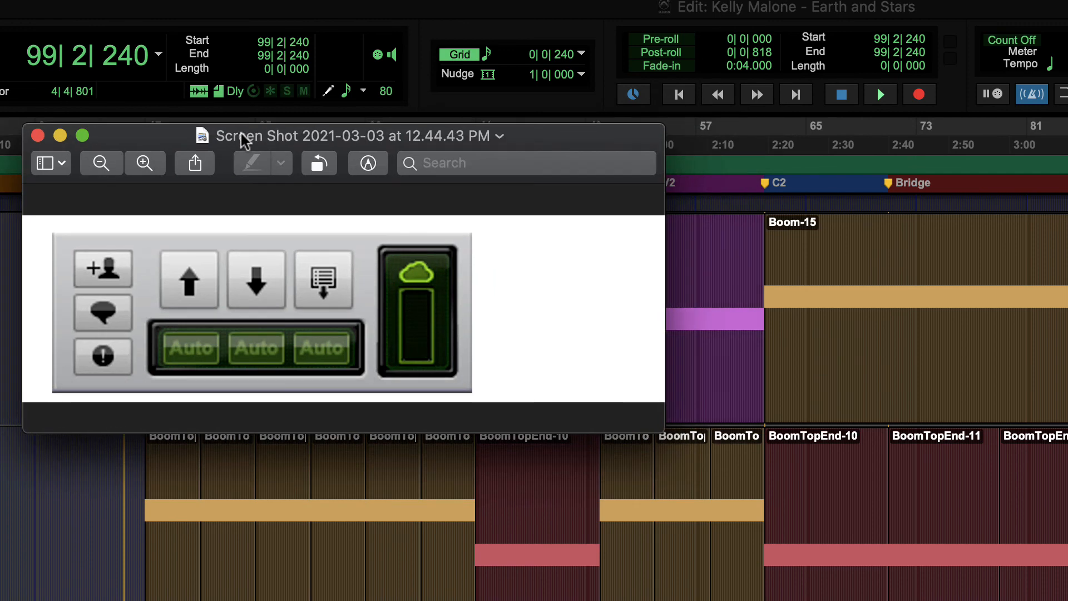